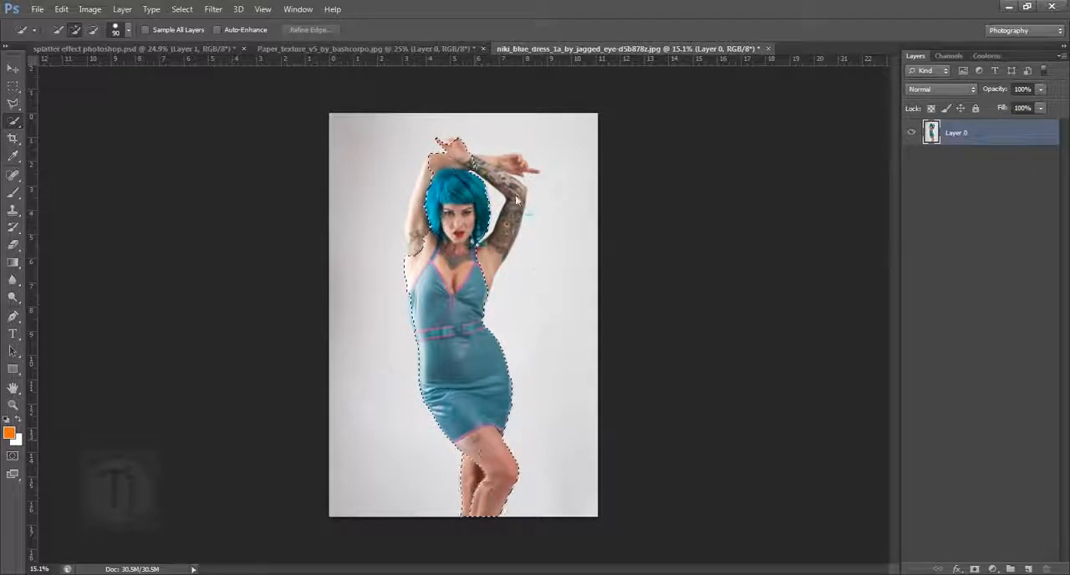
- Add the woman's raised tattooed arm to the selection and mask out the backdrop around her on Layer 0
mouse_move(517, 201)
left_mouse_down()
mouse_move(524, 210)
mouse_move(477, 174)
mouse_move(517, 169)
left_mouse_up()
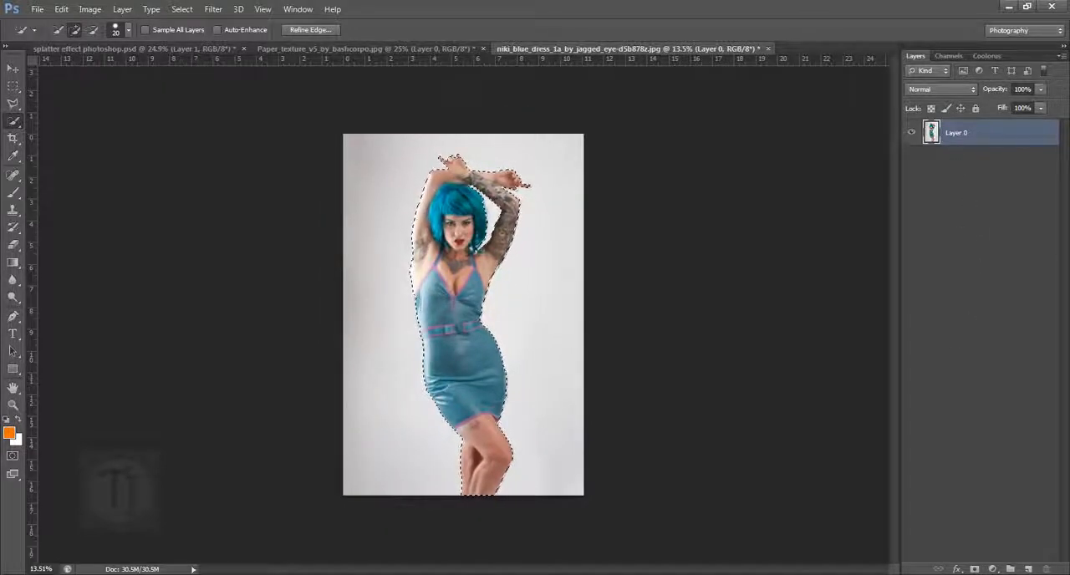
left_click(975, 568)
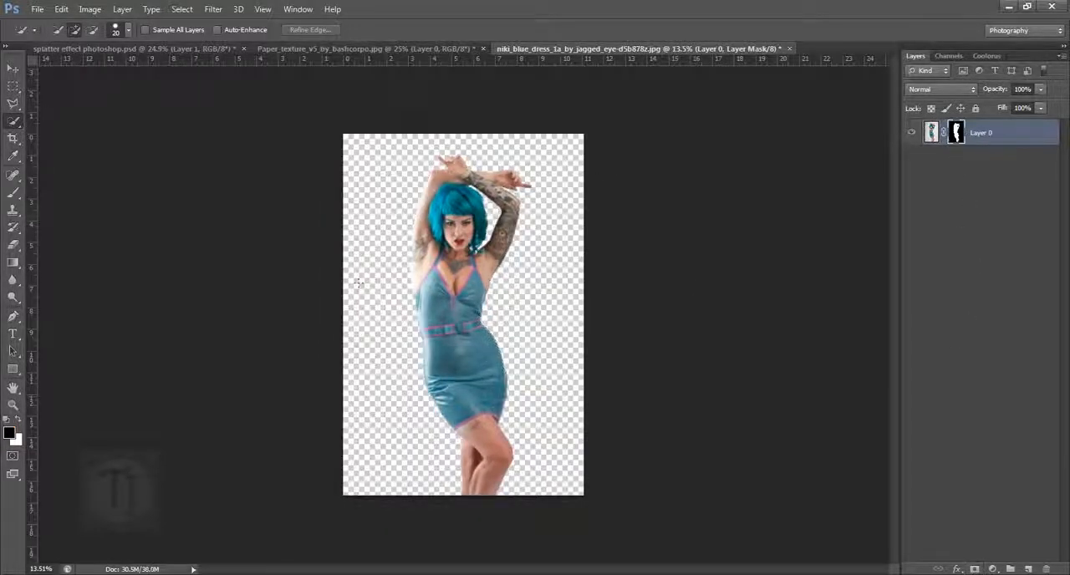
left_click_drag(442, 316, 490, 365)
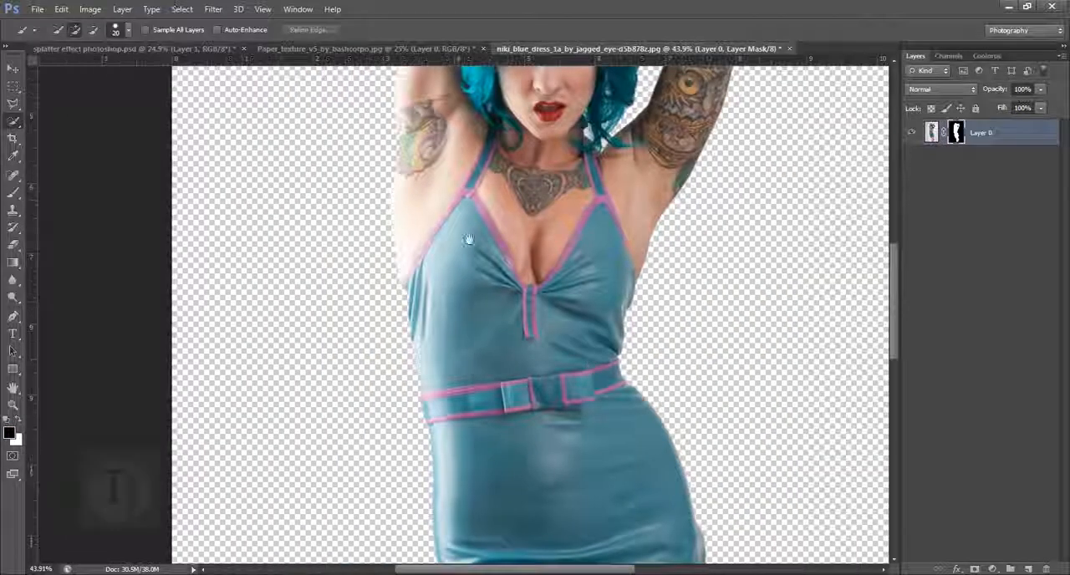
left_click_drag(468, 234, 373, 391)
left_click_drag(574, 375, 507, 343)
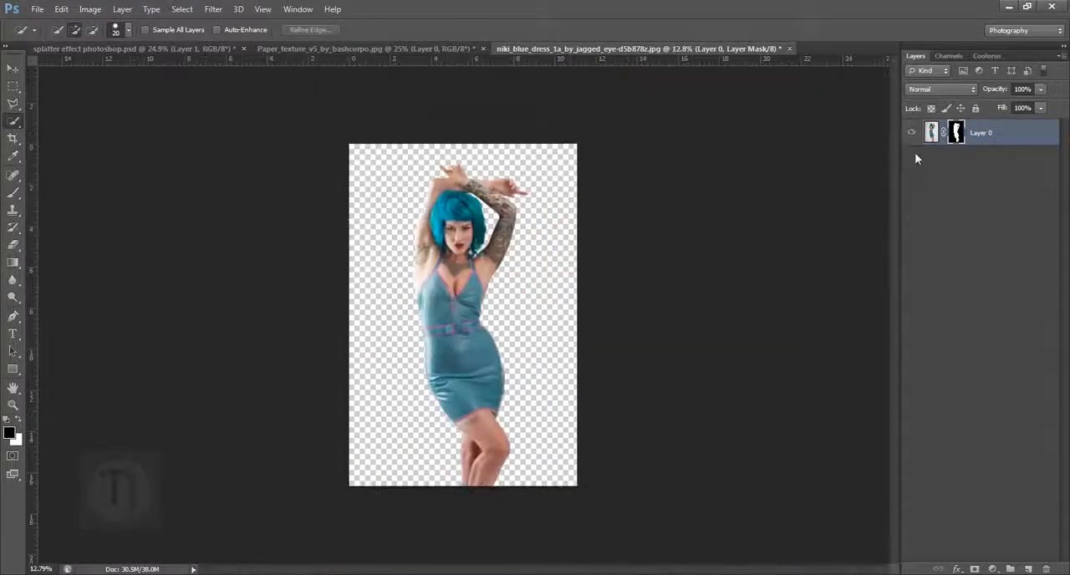
- Duplicate the masked layer and name the copy "base layer"
key("ctrl+j")
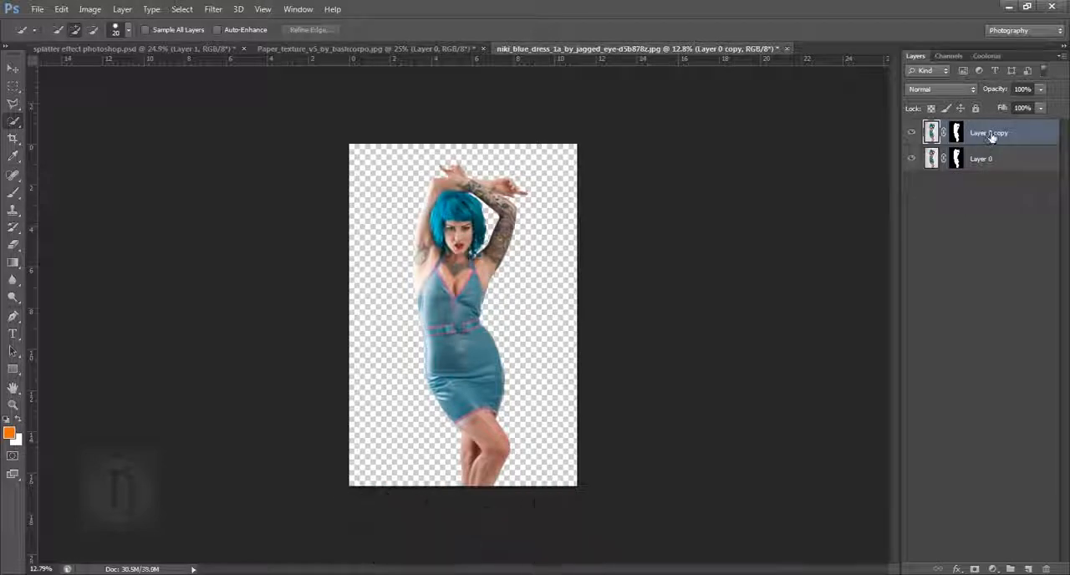
double_click(986, 133)
type("base")
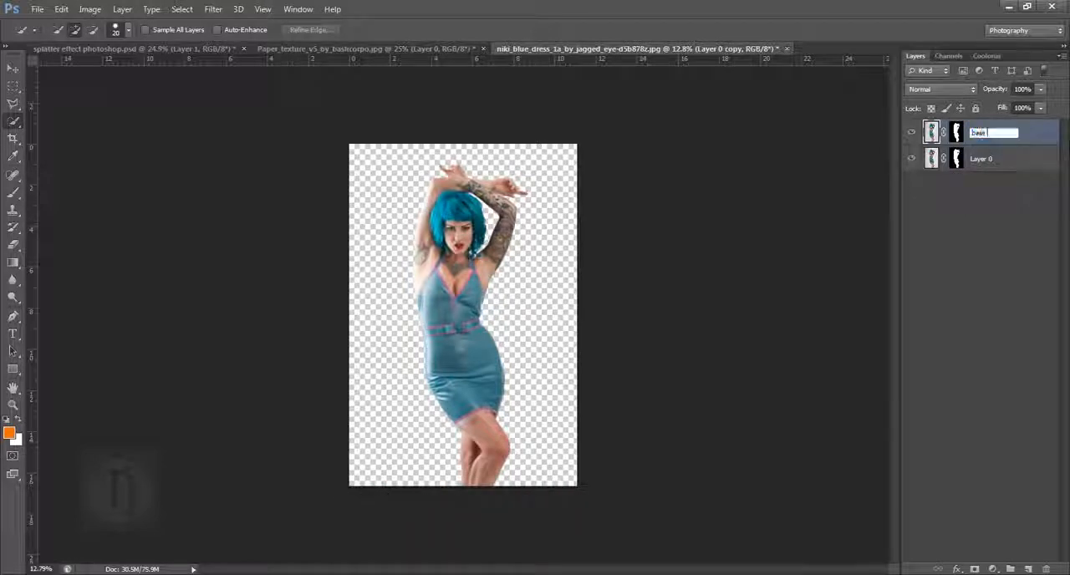
type(" layer")
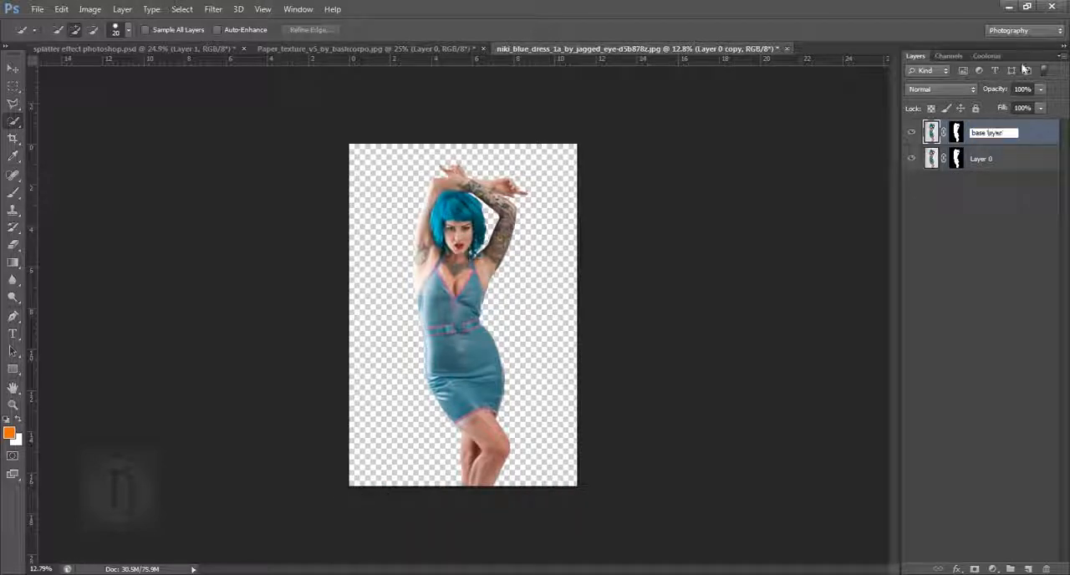
- Rename the original Layer 0 as "background"
double_click(991, 158)
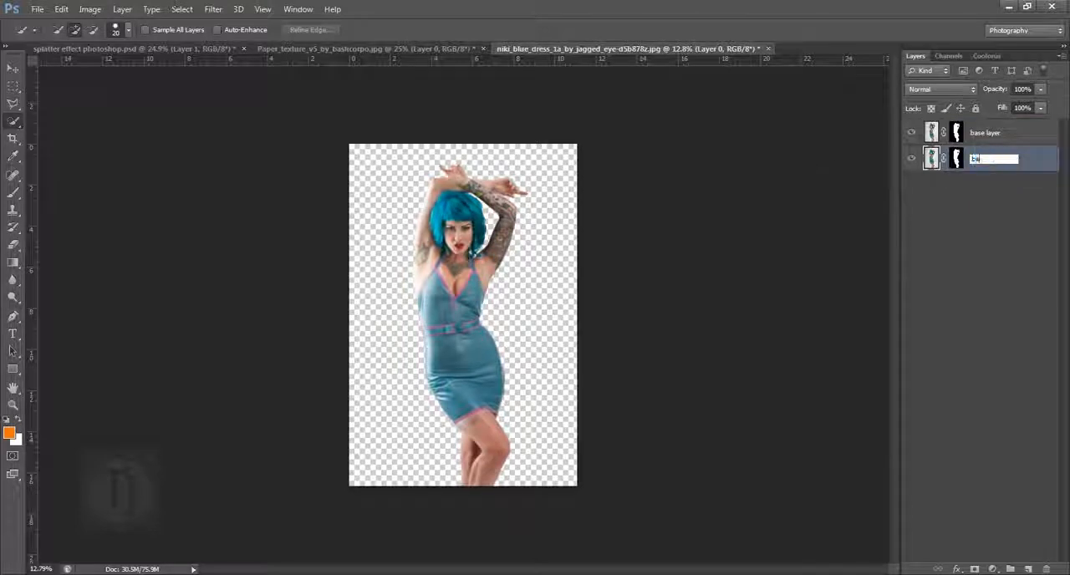
type("background")
key("Return")
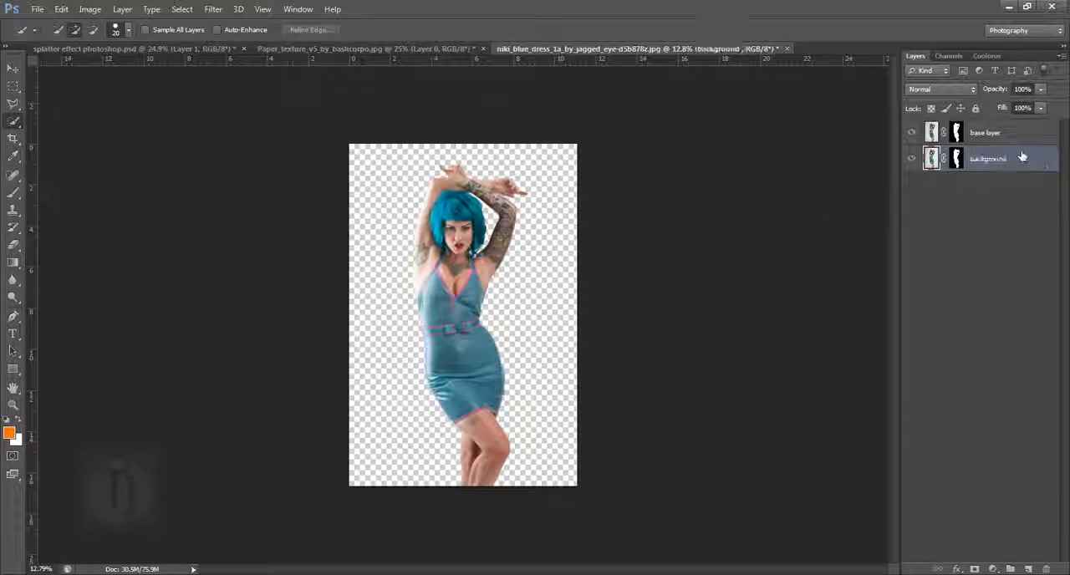
- Delete the layer mask from the background layer and hide the base layer
left_click(955, 159)
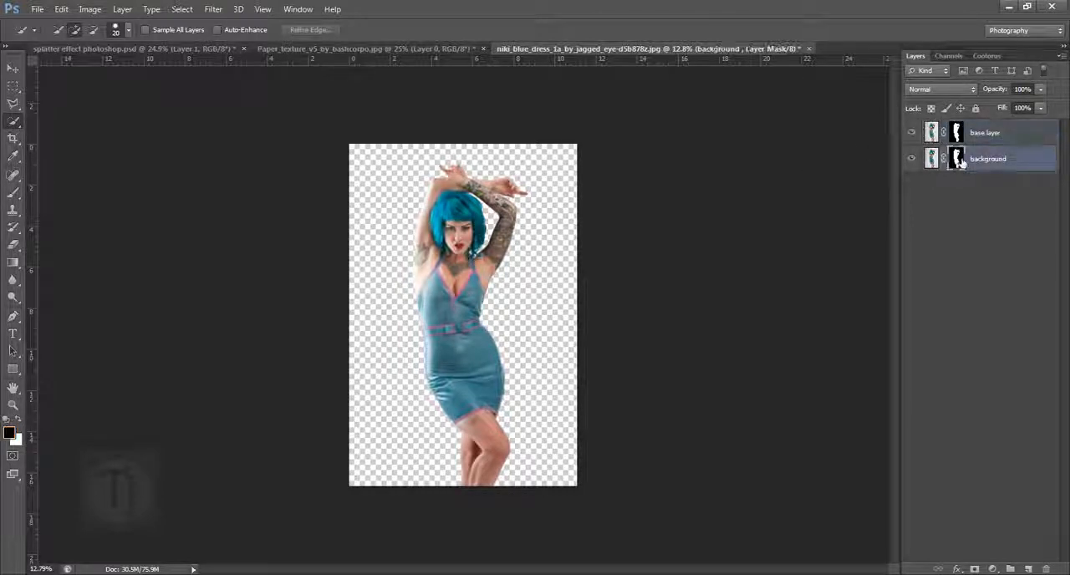
right_click(956, 159)
left_click(946, 187)
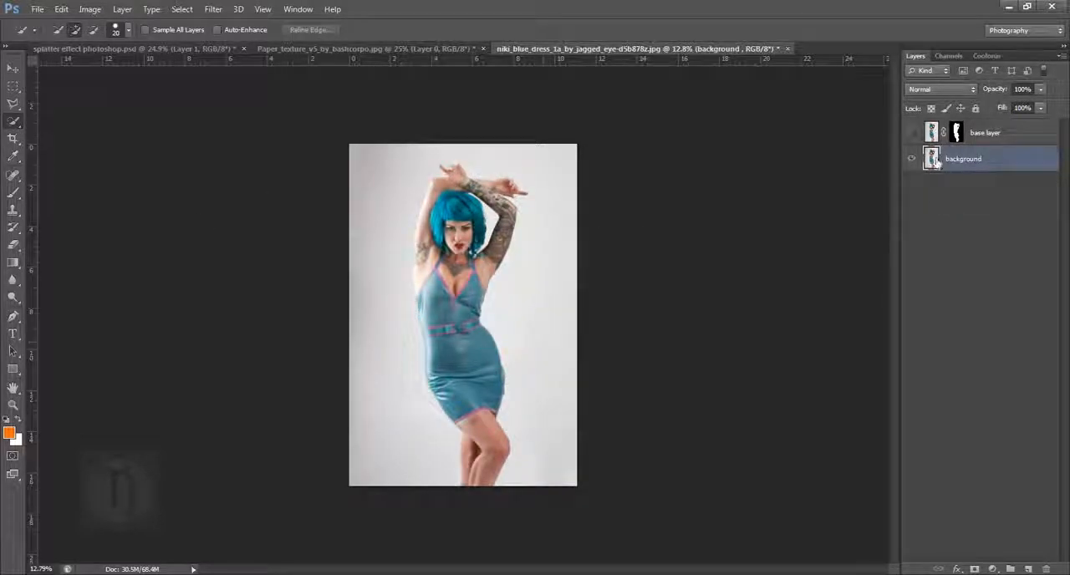
- Load the base layer's mask as a selection, fill it on the background layer with Content-Aware, and deselect
left_click(959, 133, "ctrl")
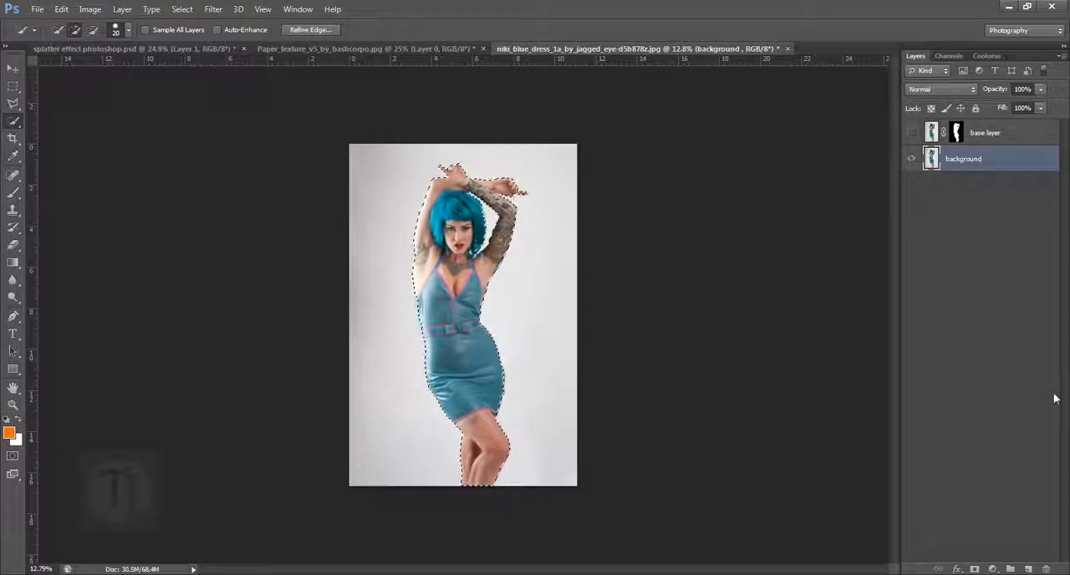
key("shift+BackSpace")
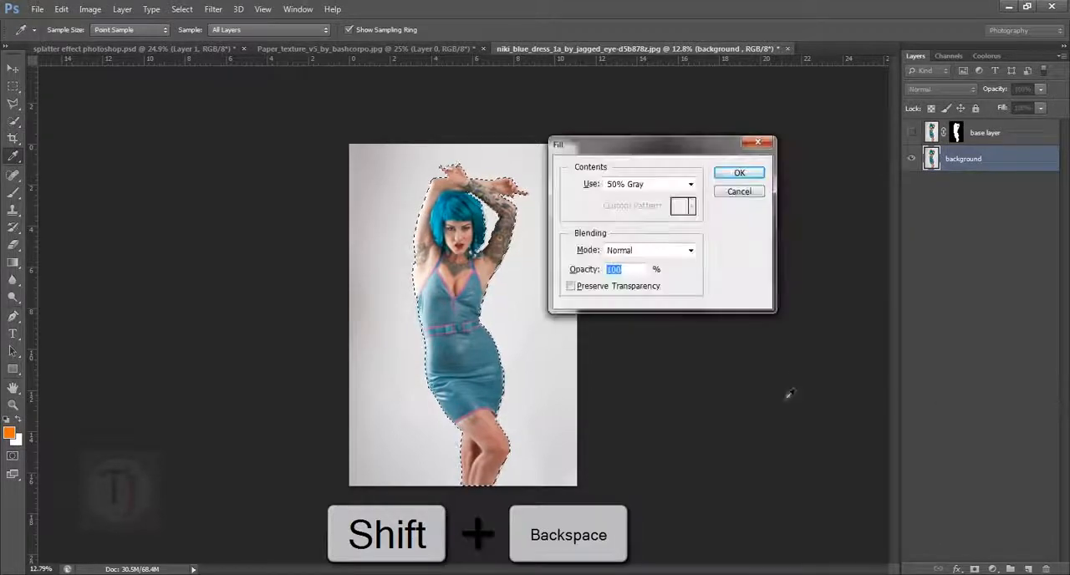
left_click(648, 183)
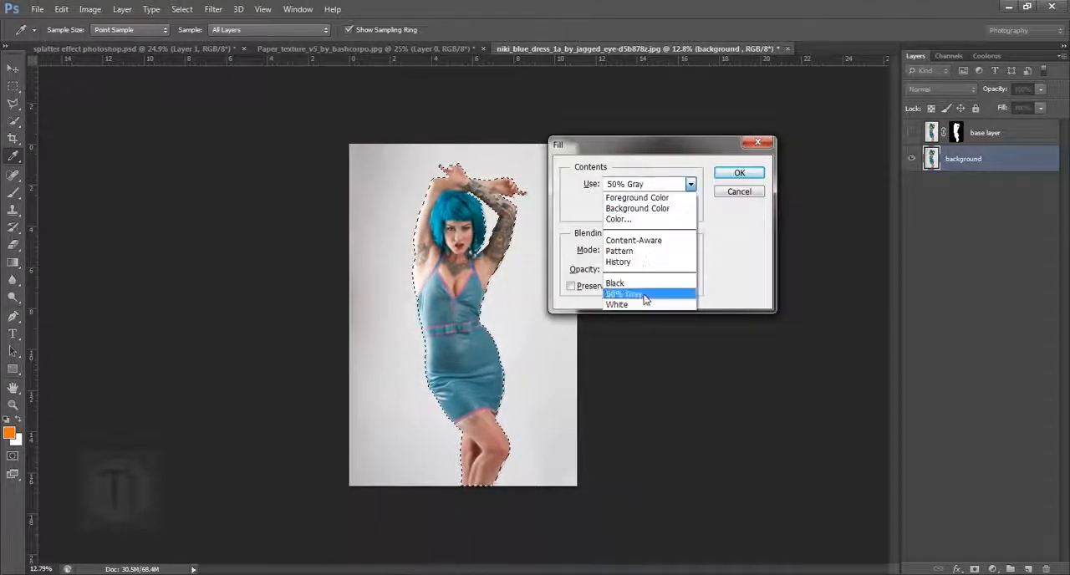
left_click(635, 241)
left_click(739, 172)
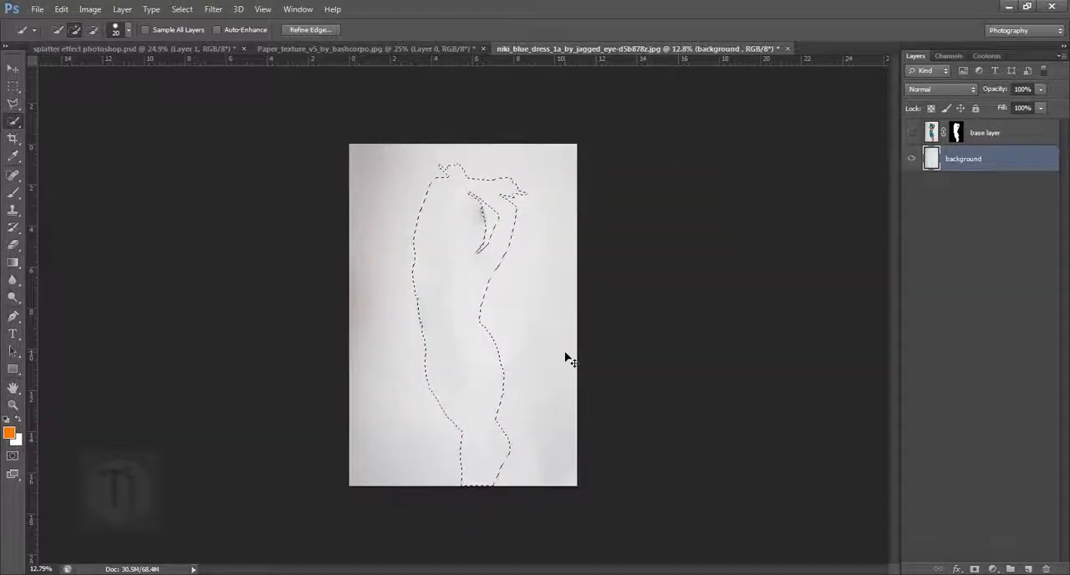
key("ctrl+d")
- Clean the blue smear and leftover marks off the background layer with the Clone Stamp tool, using clean backdrop as the source
left_click_drag(527, 359, 550, 381)
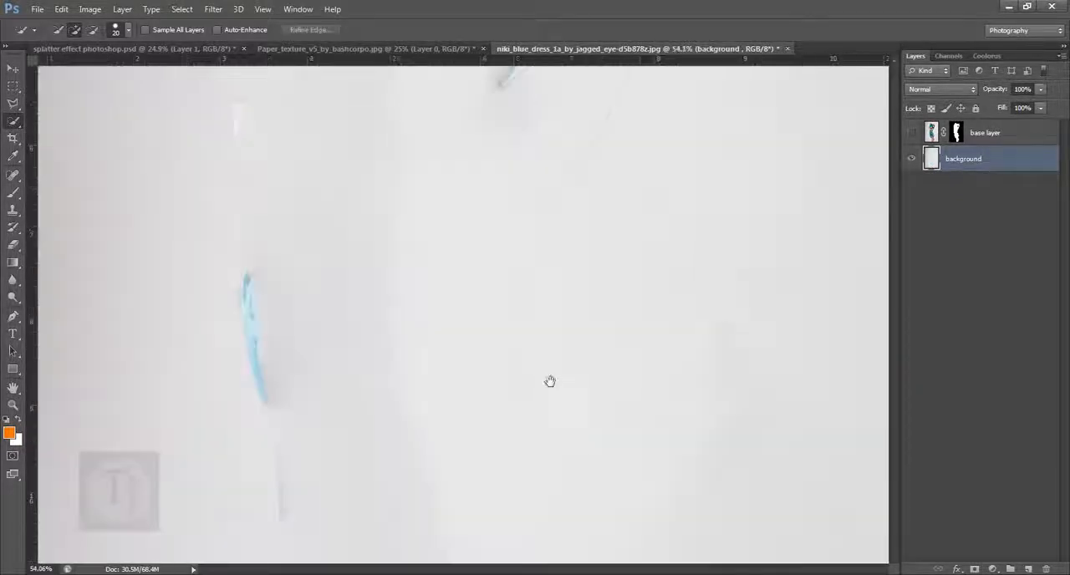
left_click_drag(410, 403, 574, 169)
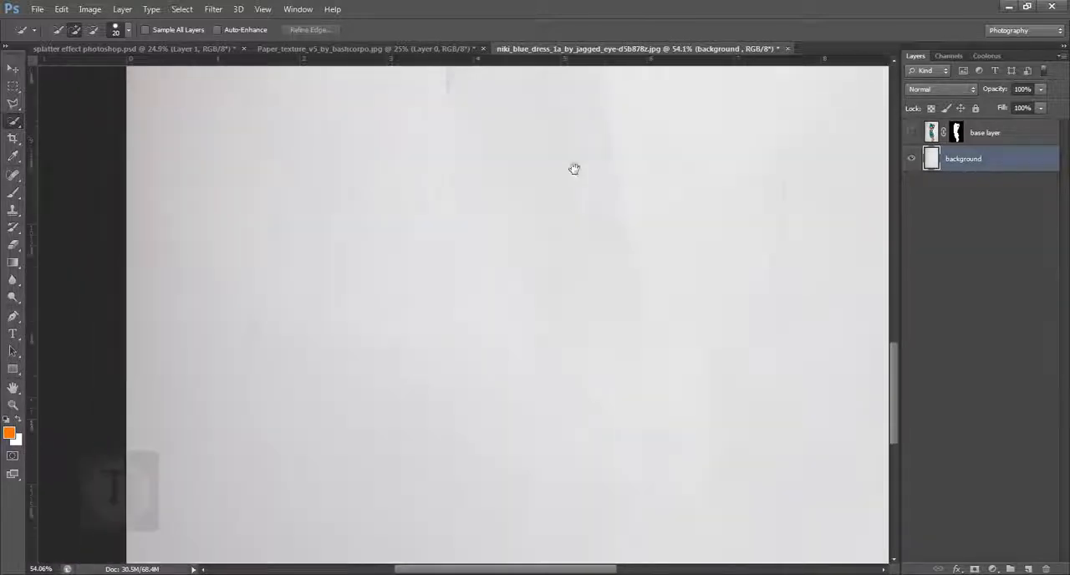
left_click_drag(552, 279, 535, 301)
left_click_drag(528, 230, 524, 414)
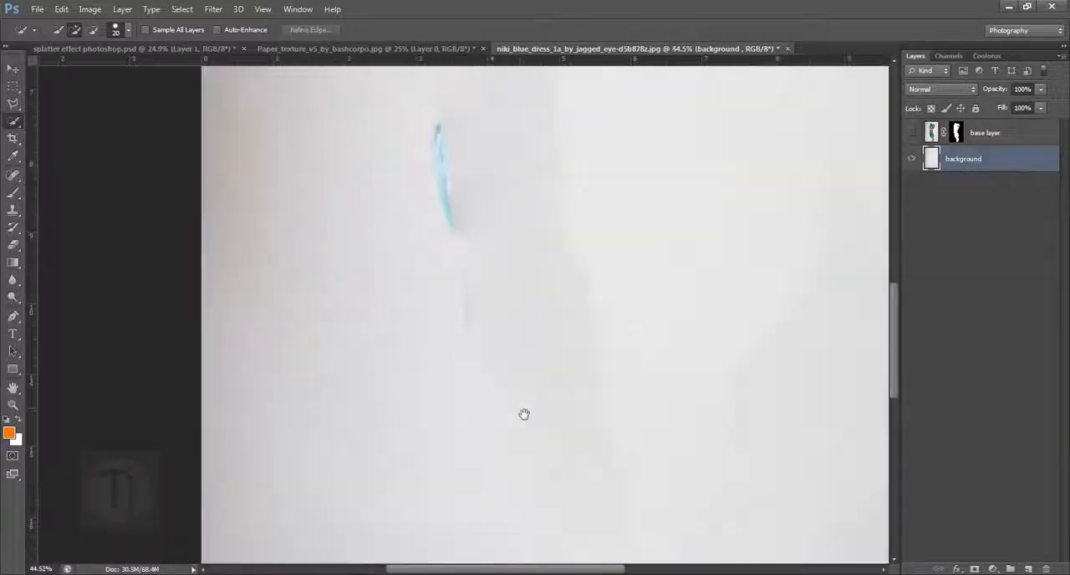
left_click(13, 208)
left_click(83, 211)
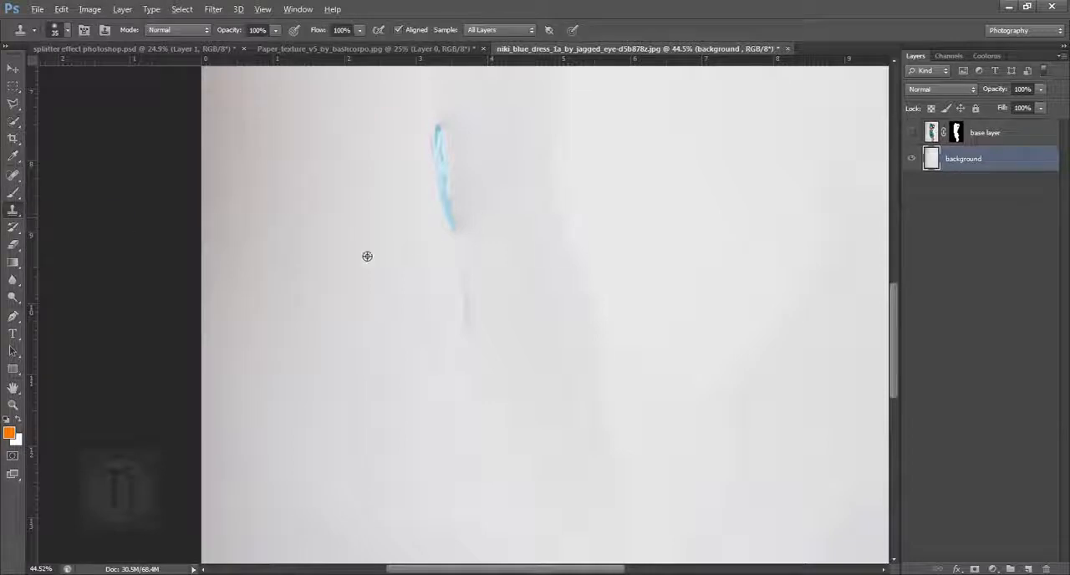
mouse_move(448, 148)
left_mouse_down()
mouse_move(451, 250)
mouse_move(418, 134)
mouse_move(442, 122)
mouse_move(479, 226)
left_mouse_up()
key("ctrl+z")
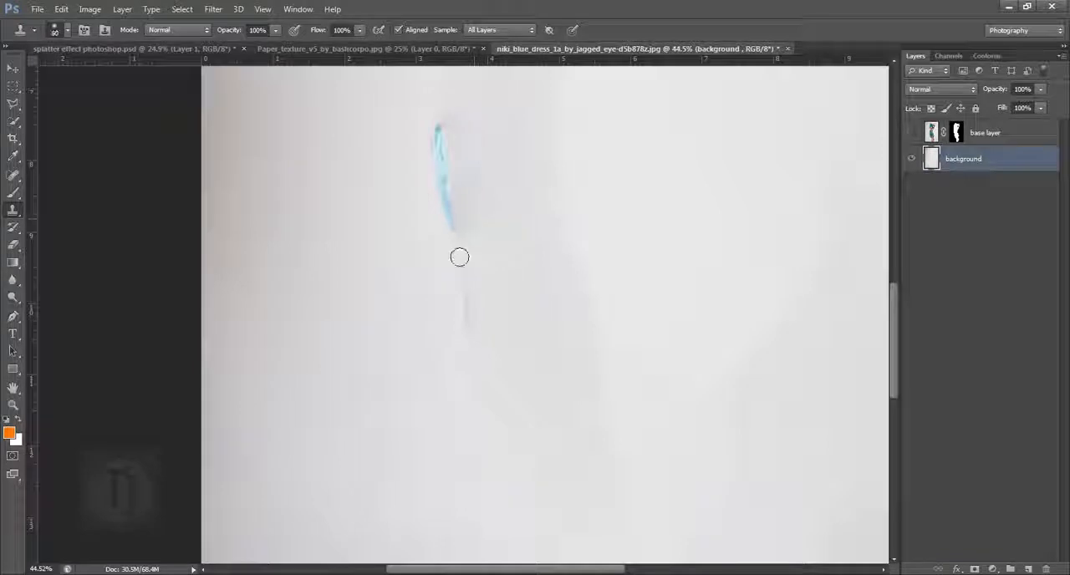
key("bracketleft")
mouse_move(465, 242)
left_mouse_down()
mouse_move(453, 128)
mouse_move(445, 190)
mouse_move(484, 402)
left_mouse_up()
left_click_drag(675, 290, 602, 272)
left_click(604, 273, "alt")
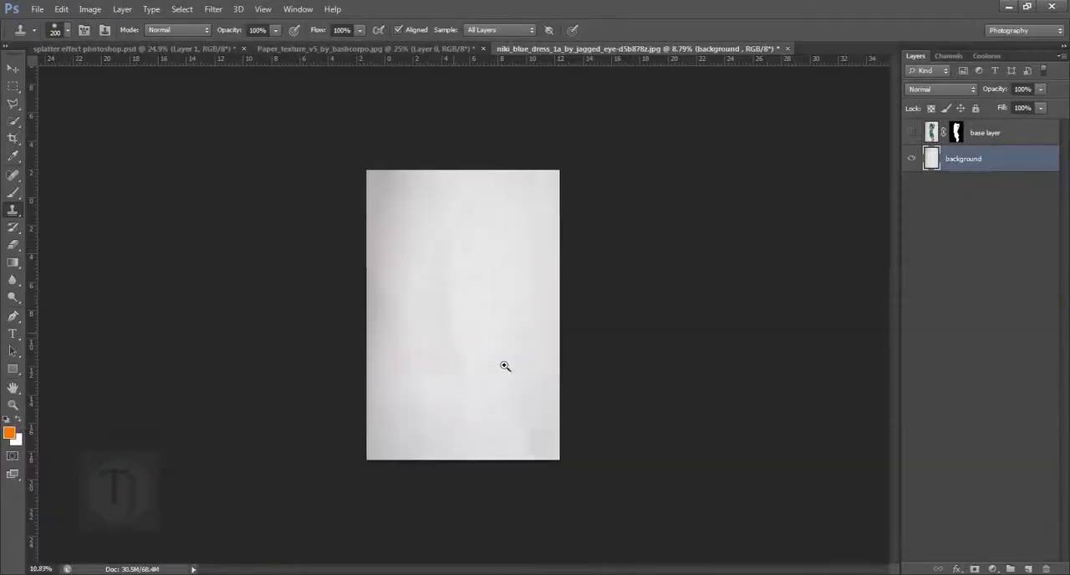
left_click(505, 366)
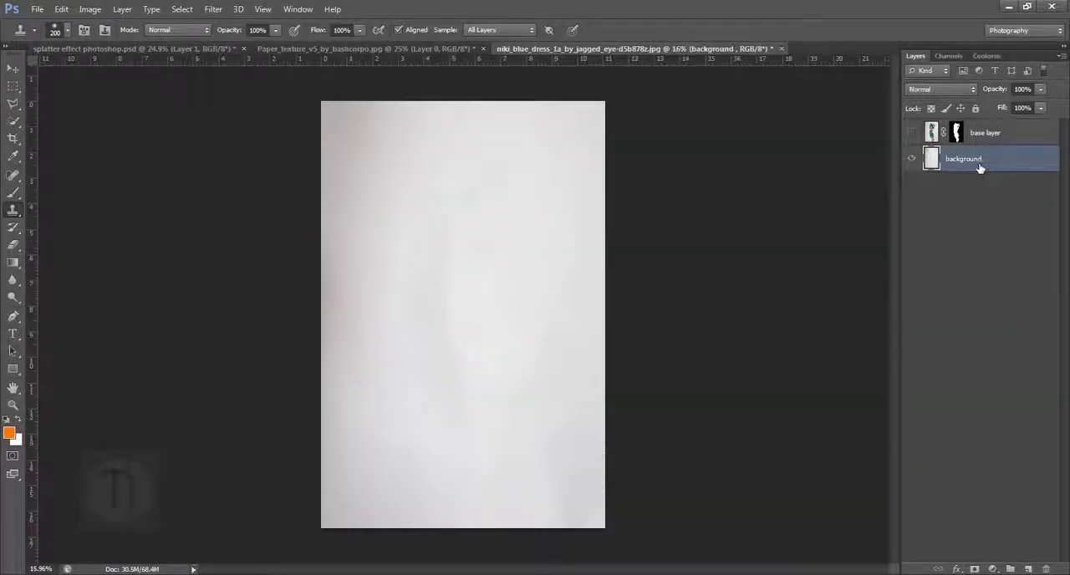
- Show the base layer again over the cleaned background
left_click(912, 132)
left_click(912, 132)
left_click(912, 132)
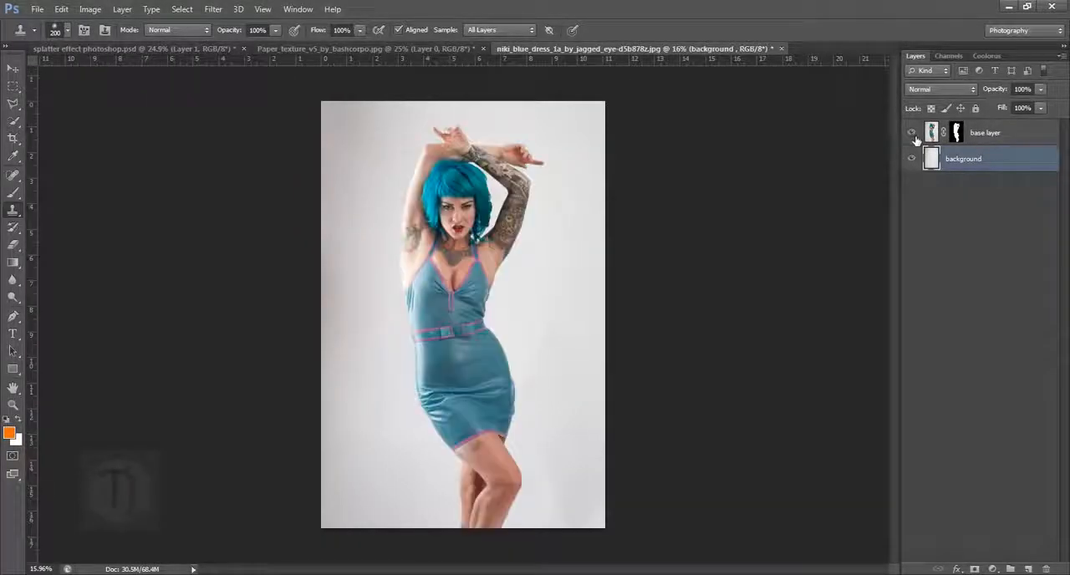
scroll(463, 273, "down", 1)
- Duplicate the base layer and name the copy "design"
left_click(1011, 137)
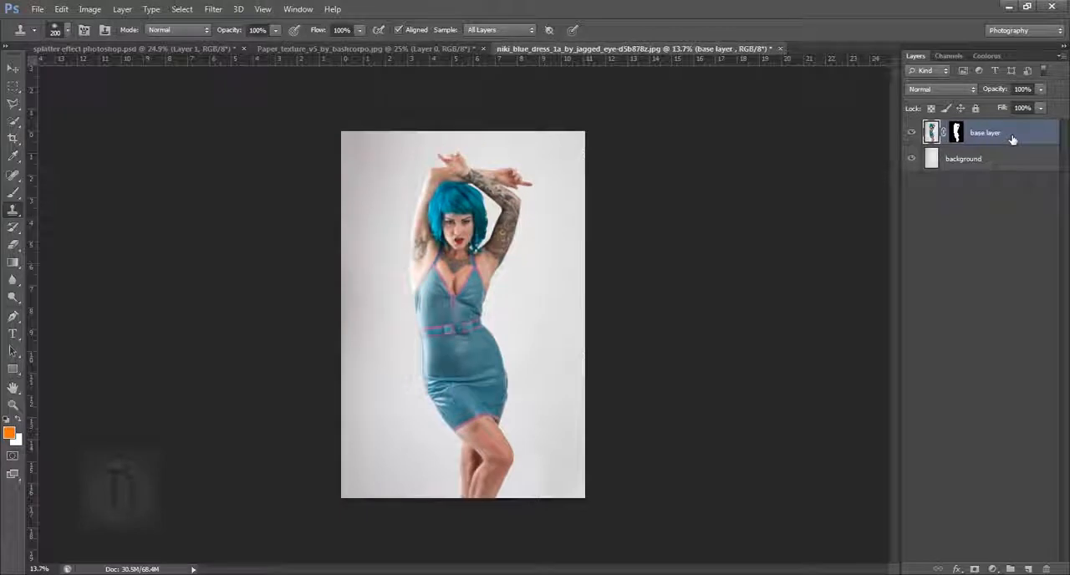
key("ctrl+j")
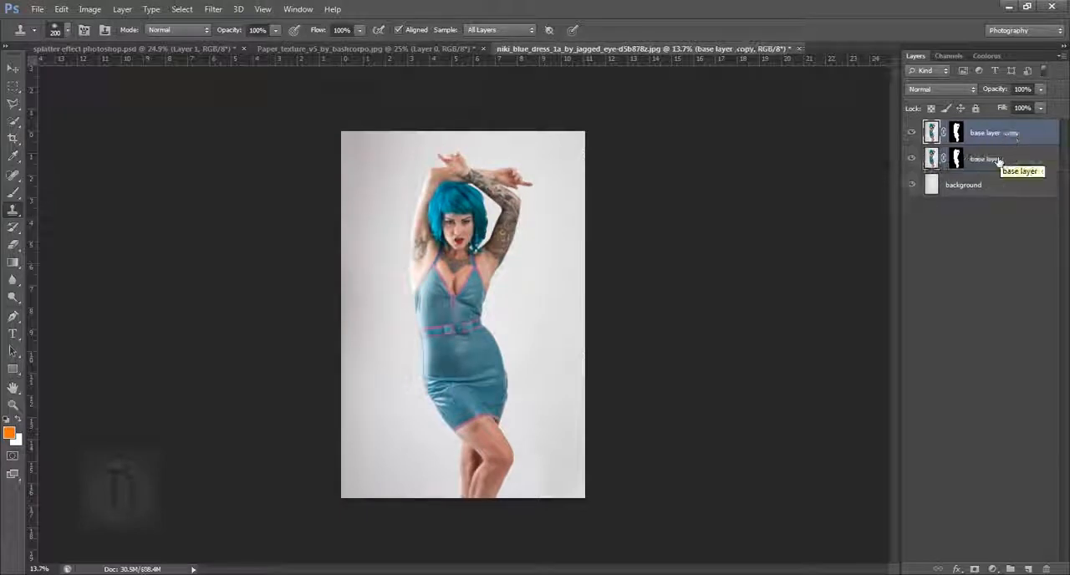
double_click(998, 133)
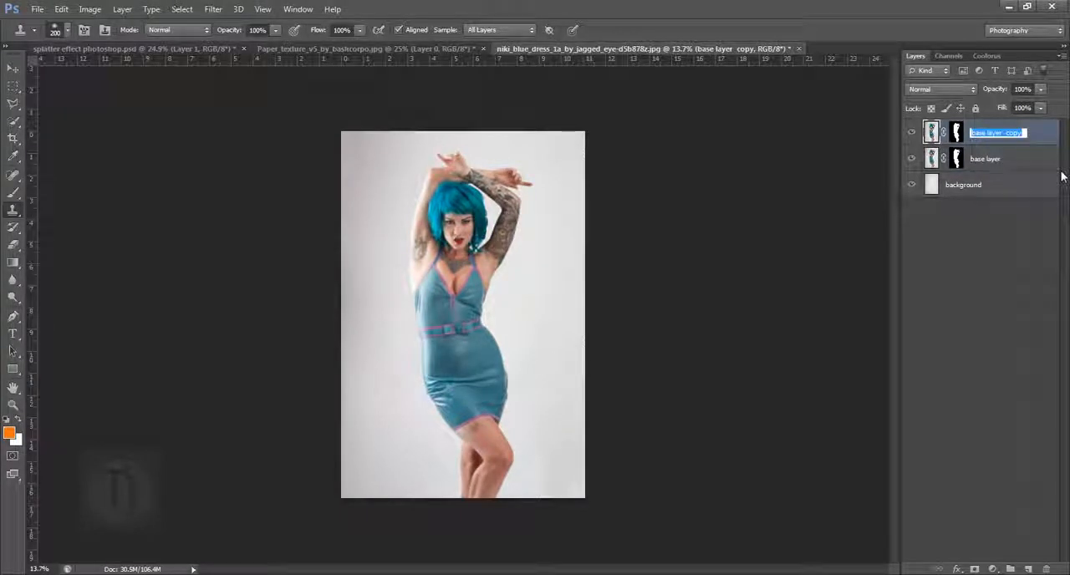
type("design")
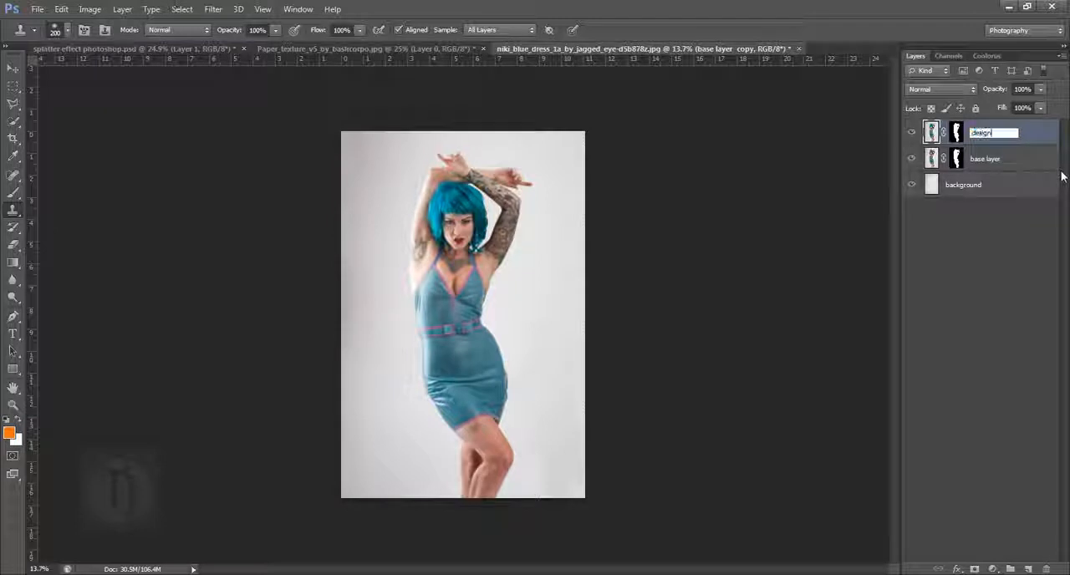
key("Return")
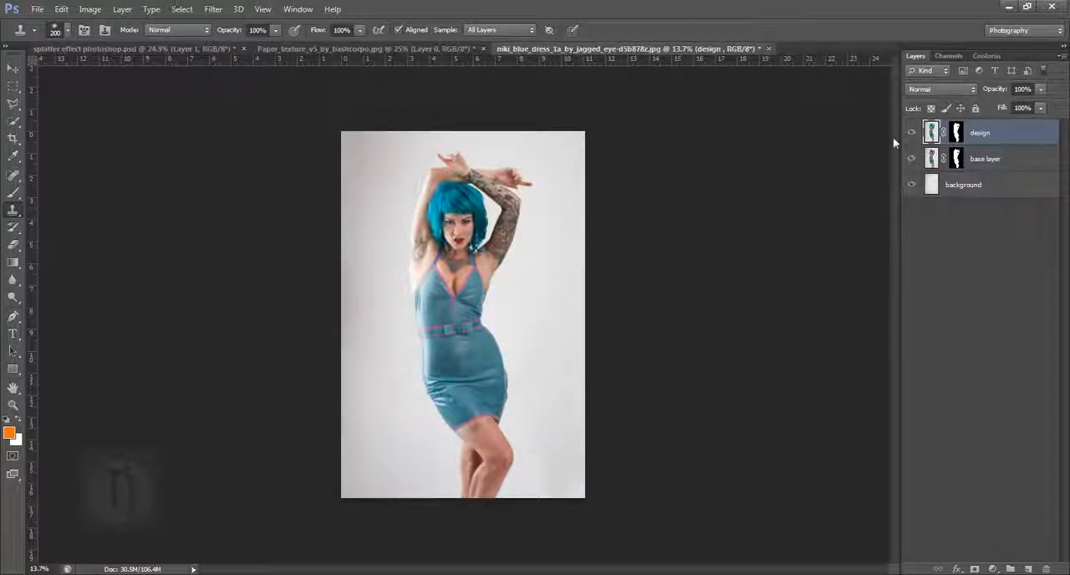
- Apply the layer mask of the design layer permanently
left_click(912, 134)
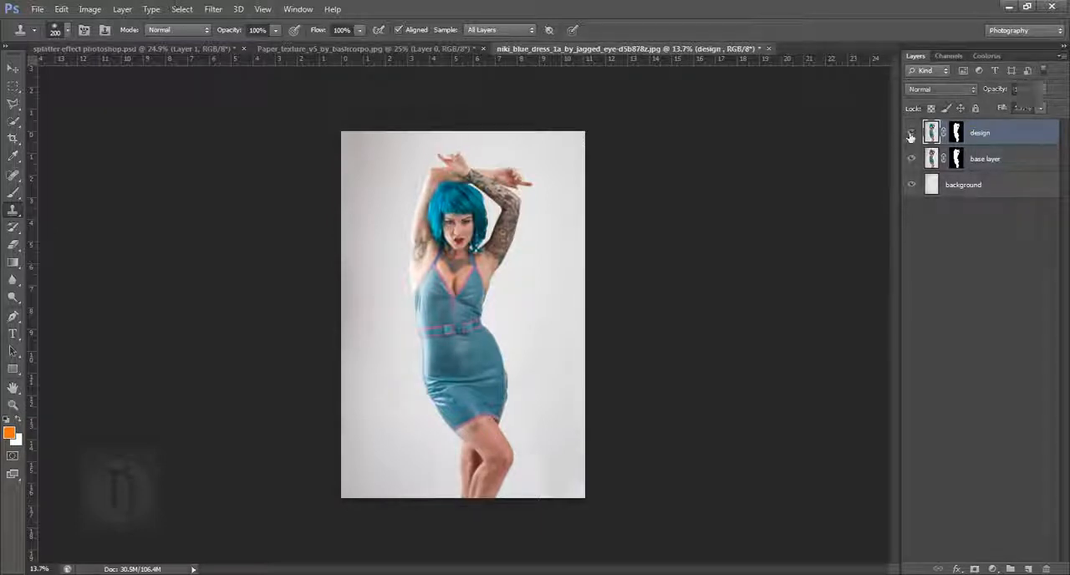
left_click(958, 135)
right_click(959, 136)
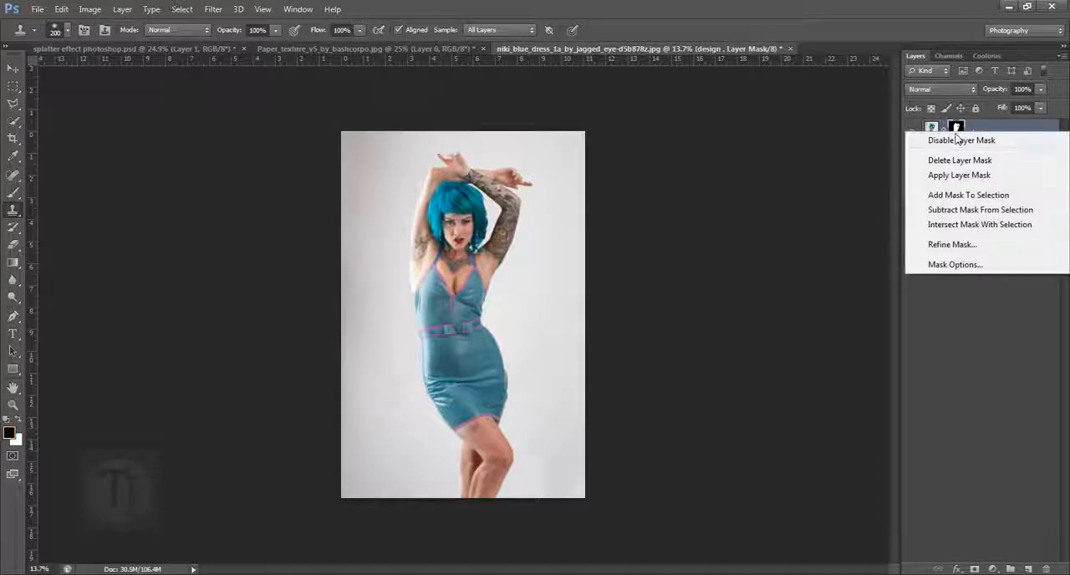
left_click(953, 176)
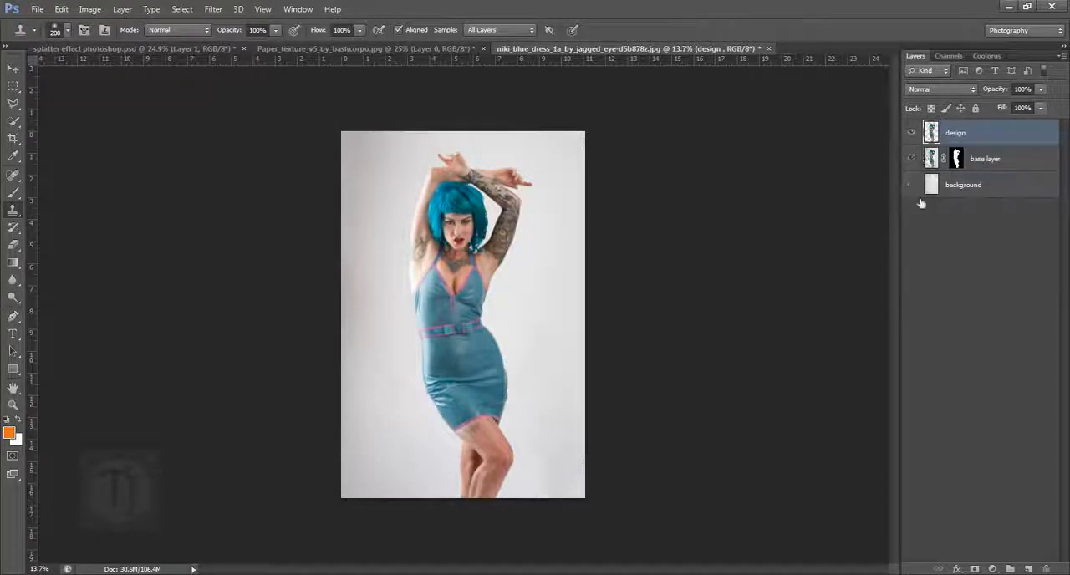
- Hide the base layer and background to check the design layer's cut-out, and show both again
left_click_drag(913, 159, 921, 201)
left_click(914, 135)
left_click(914, 135)
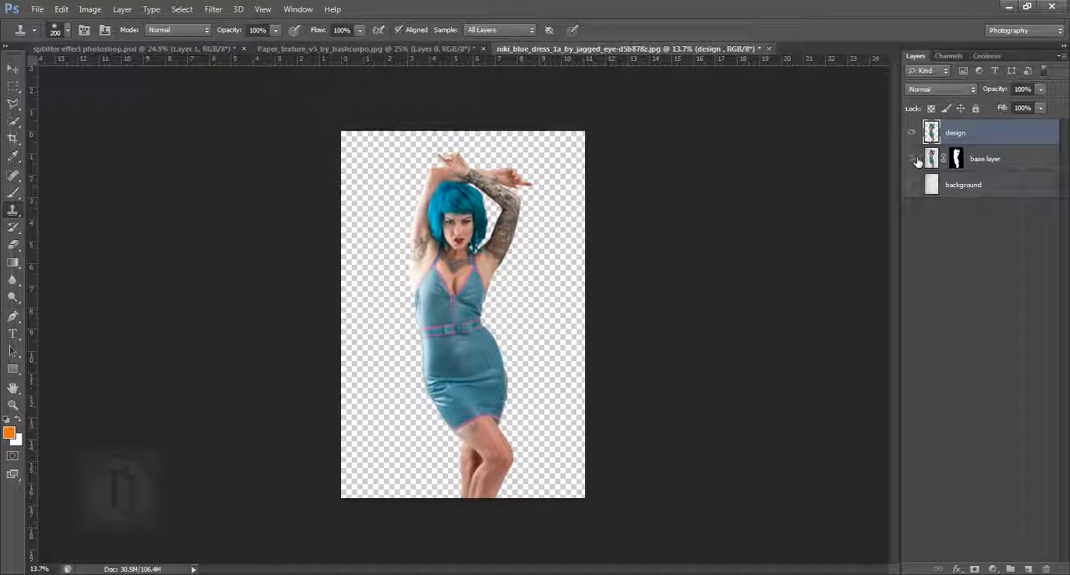
left_click_drag(917, 161, 919, 210)
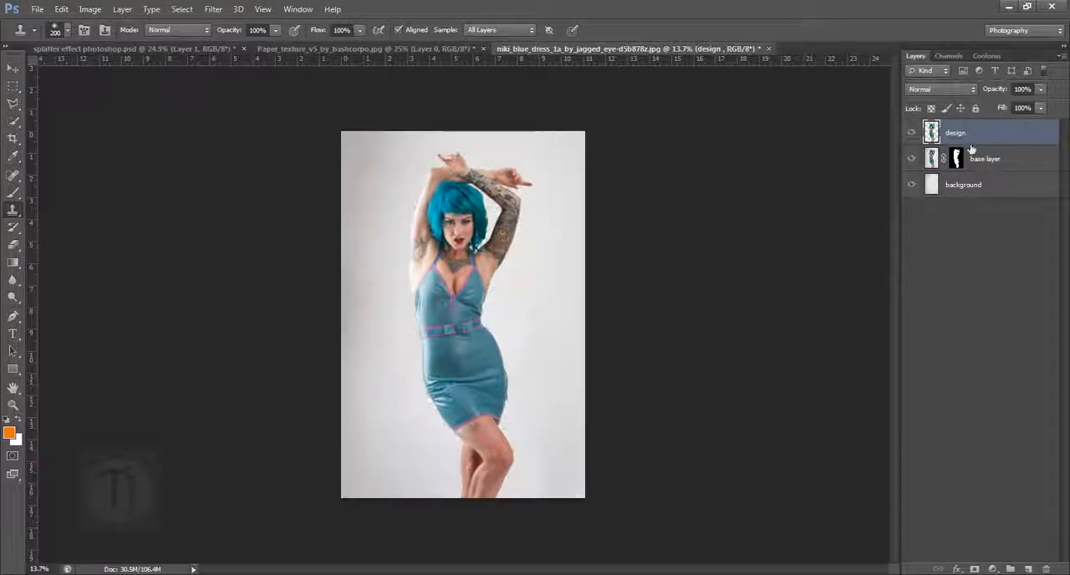
- Stretch the design layer horizontally with Free Transform, widening the figure symmetrically about its centre
key("ctrl+t")
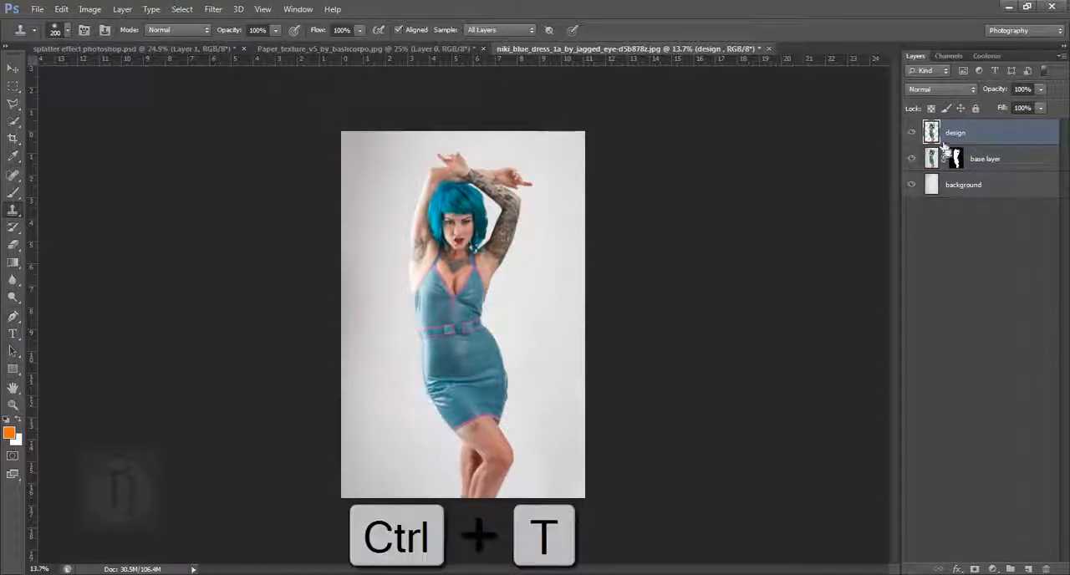
key("alt")
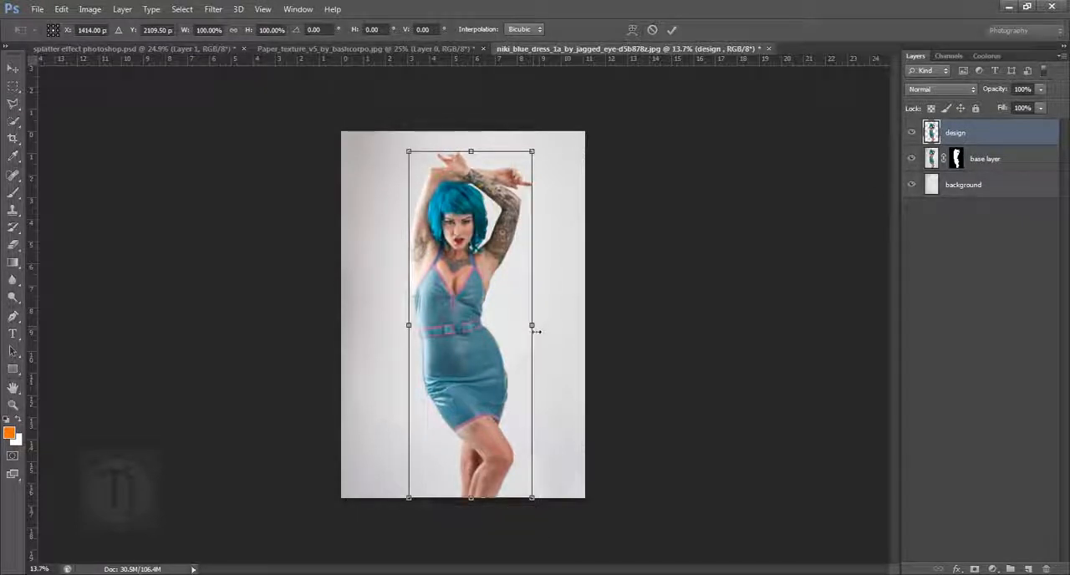
left_click_drag(541, 332, 582, 335)
key("Return")
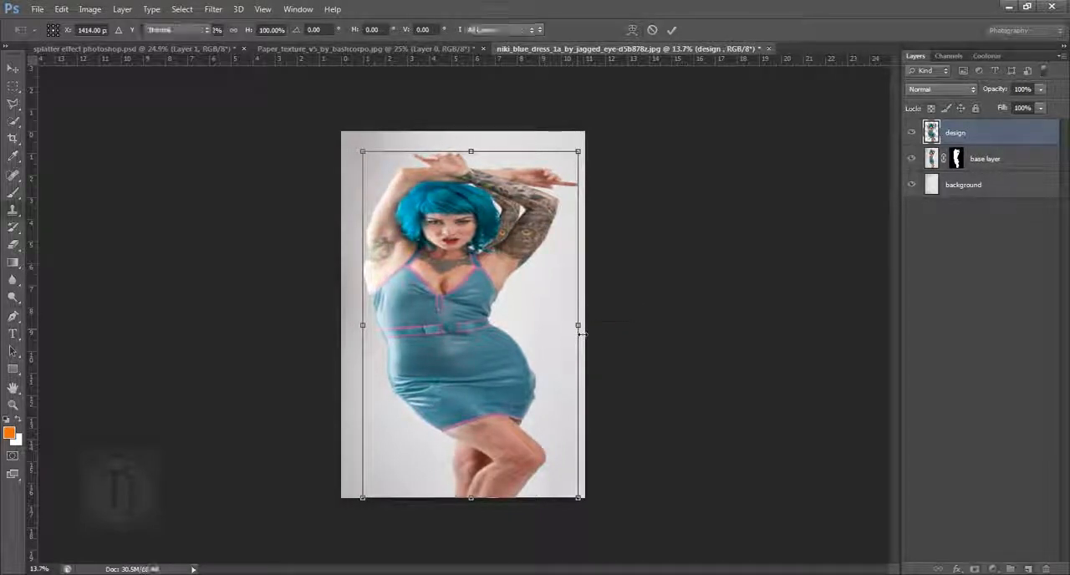
key("s")
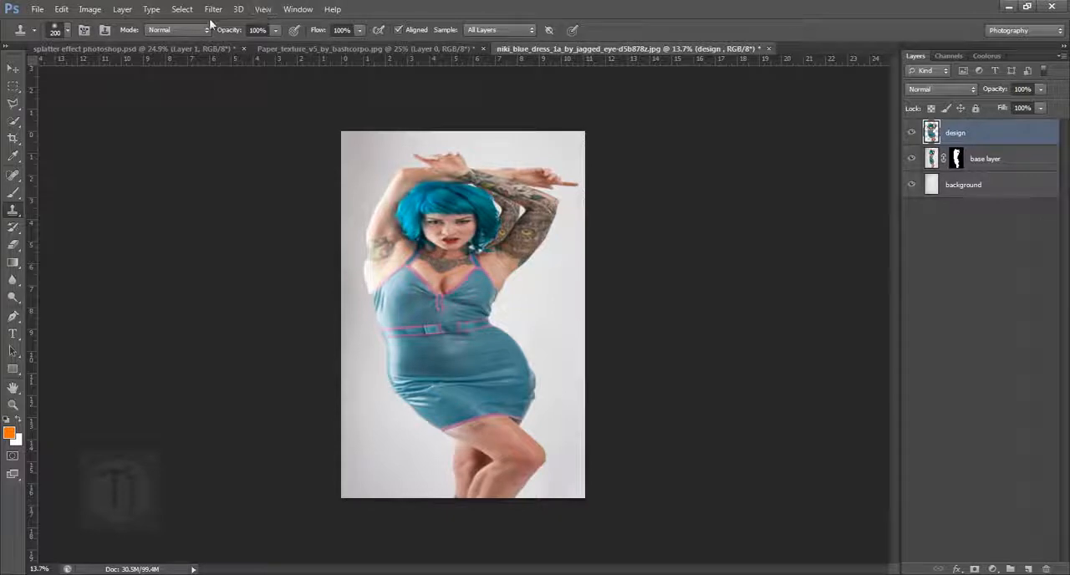
- Apply a Gaussian Blur with a 15.5-pixel radius to the stretched design layer
left_click(213, 9)
mouse_move(229, 146)
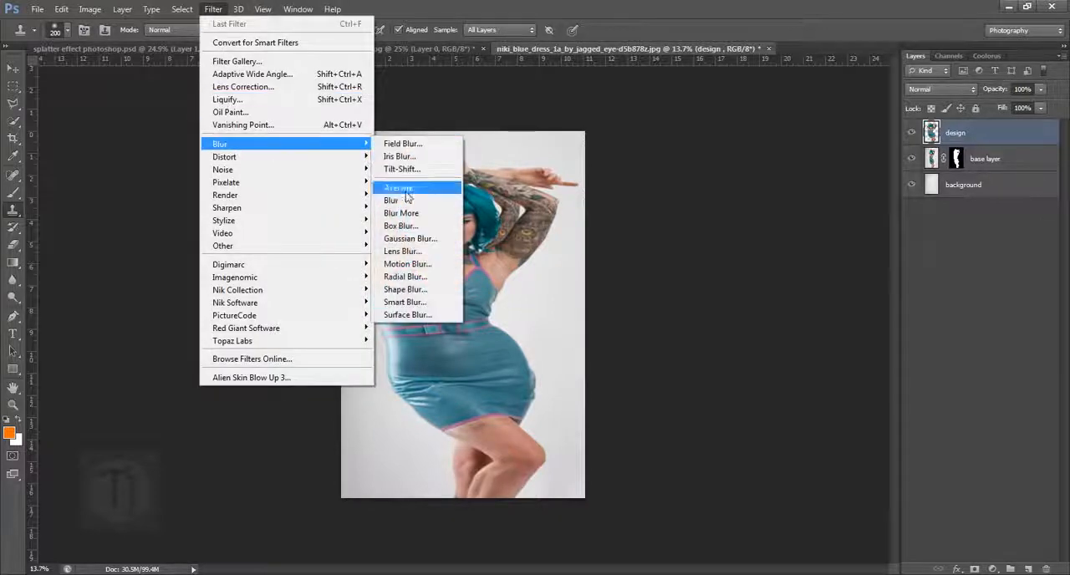
left_click(418, 236)
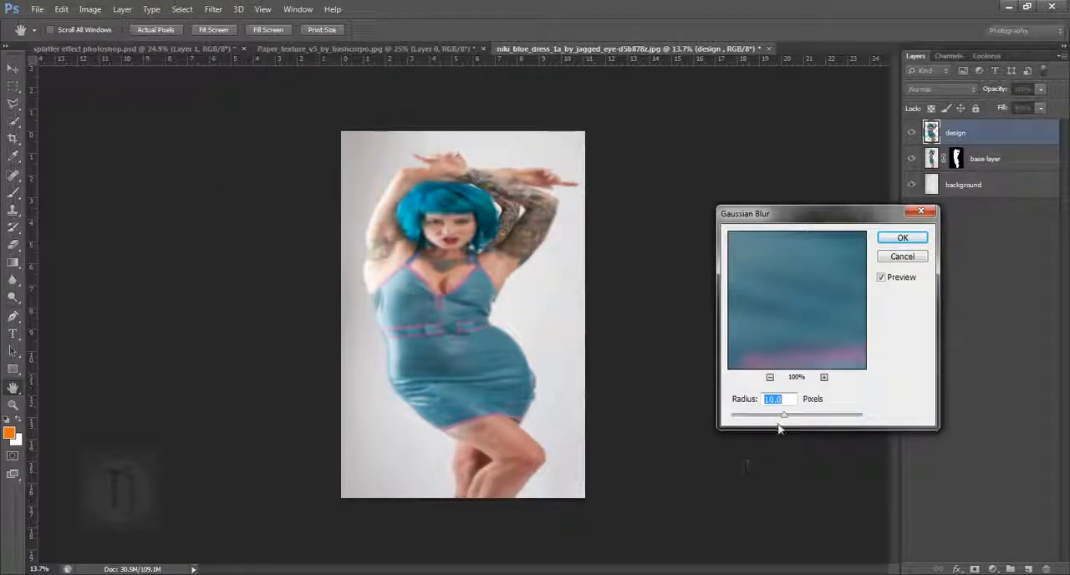
left_click_drag(784, 416, 785, 416)
left_click(903, 238)
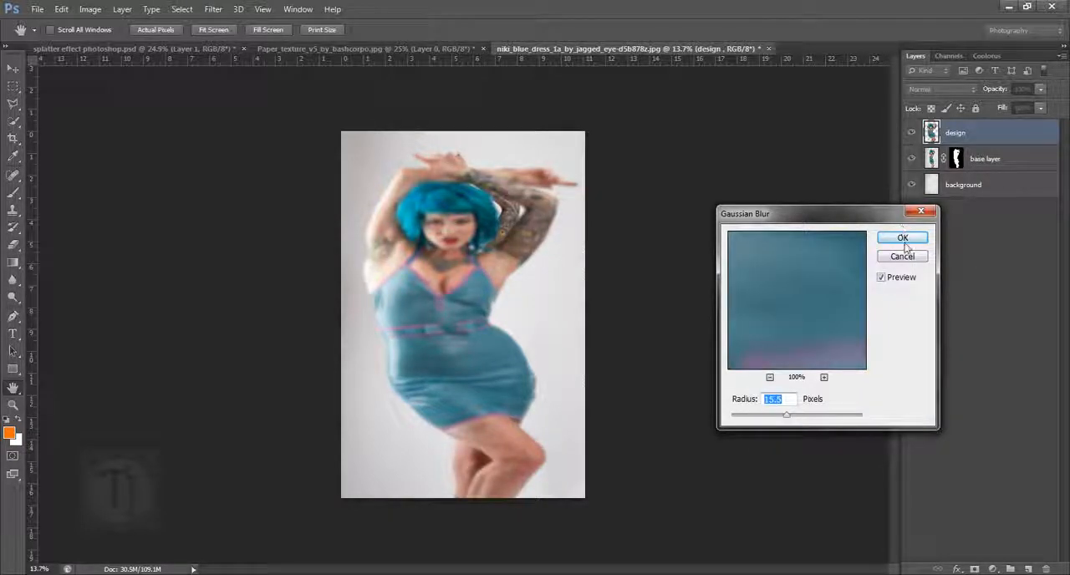
- Move the design layer beneath the base layer and hide it
key("b")
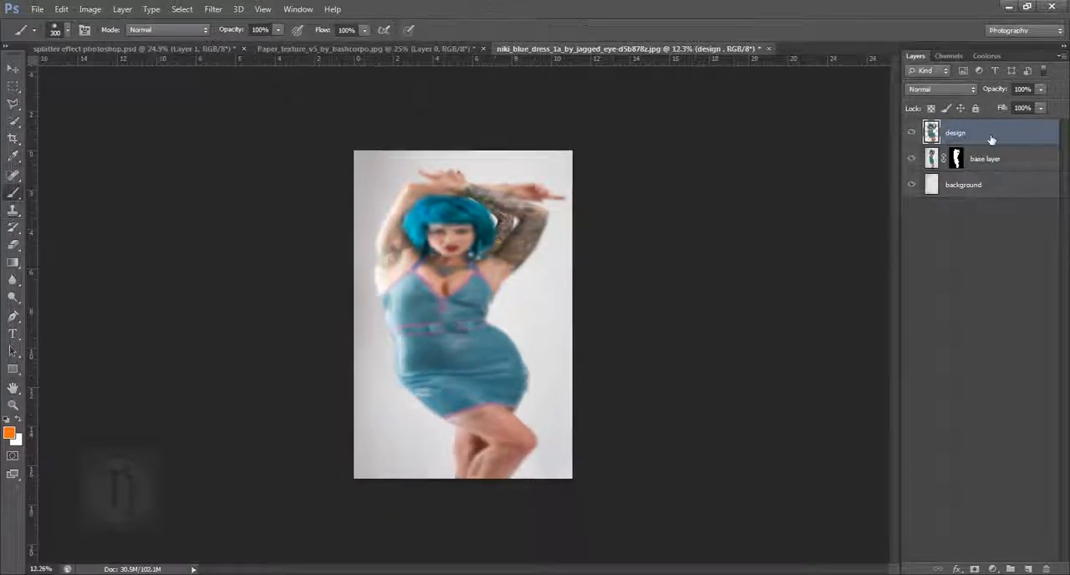
left_click_drag(991, 140, 1004, 174)
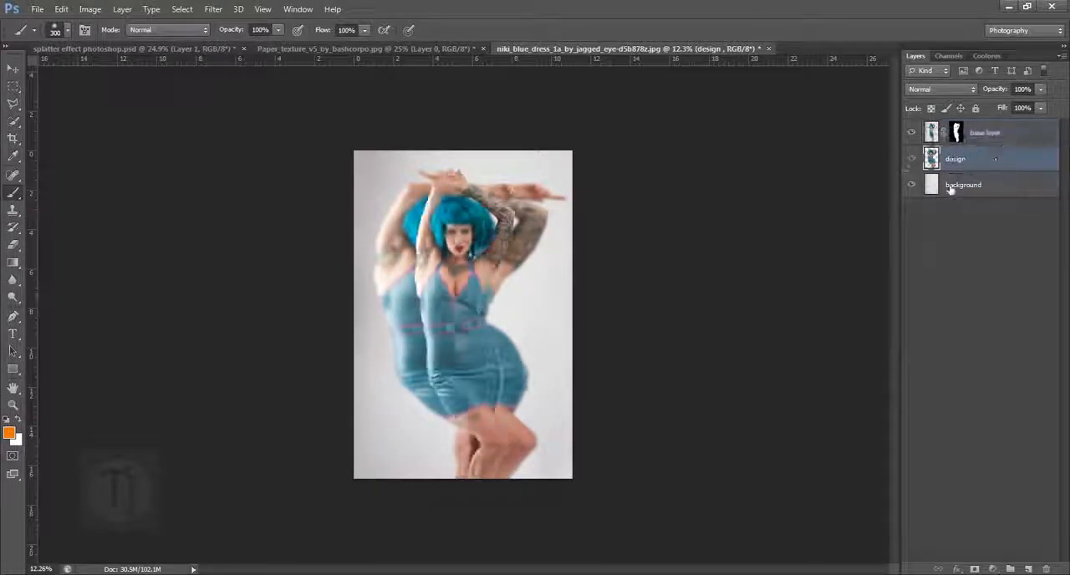
left_click(911, 159)
- Paint black on the base layer's mask with a soft 300 px brush to fade out the dress's left edge and the armpit
left_click(958, 133)
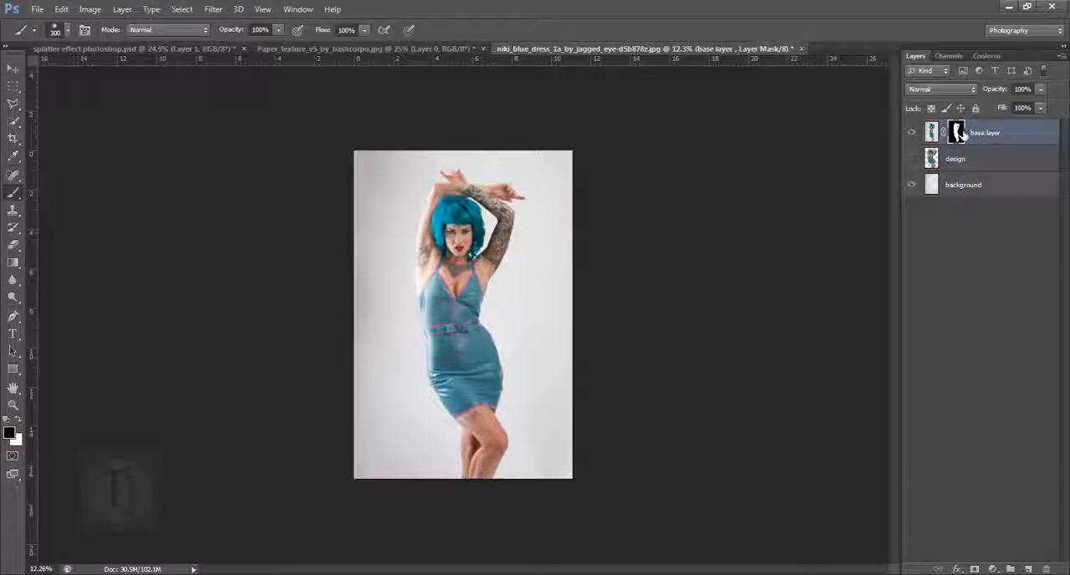
right_click(12, 197)
left_click(67, 191)
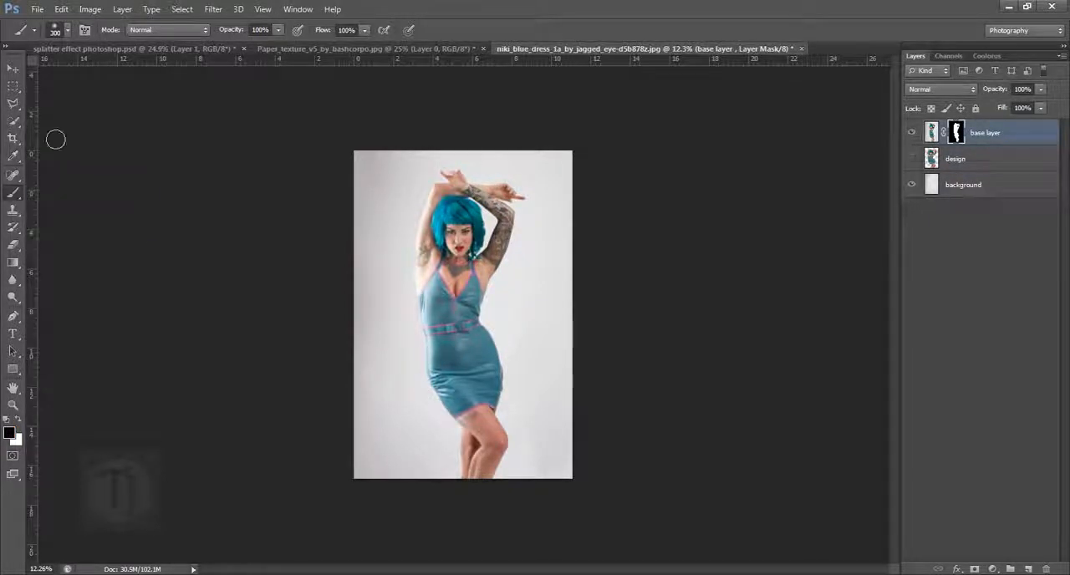
left_click(68, 31)
left_click(540, 48)
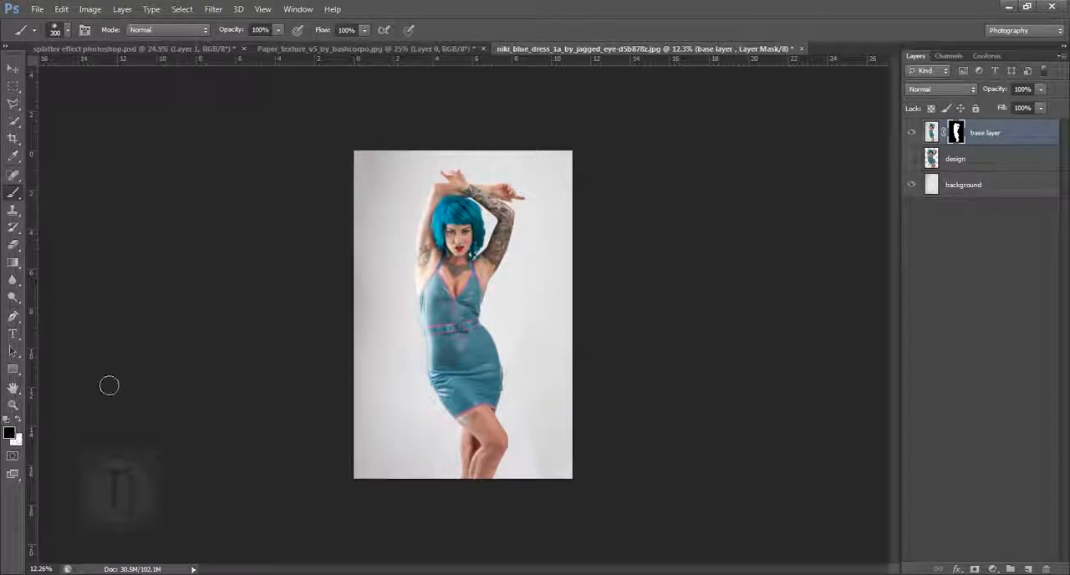
mouse_move(426, 268)
left_mouse_down()
mouse_move(447, 408)
mouse_move(432, 365)
left_mouse_up()
scroll(453, 388, "up", 3)
mouse_move(428, 409)
left_mouse_down()
mouse_move(450, 469)
mouse_move(458, 327)
mouse_move(432, 261)
mouse_move(423, 264)
mouse_move(439, 285)
left_mouse_up()
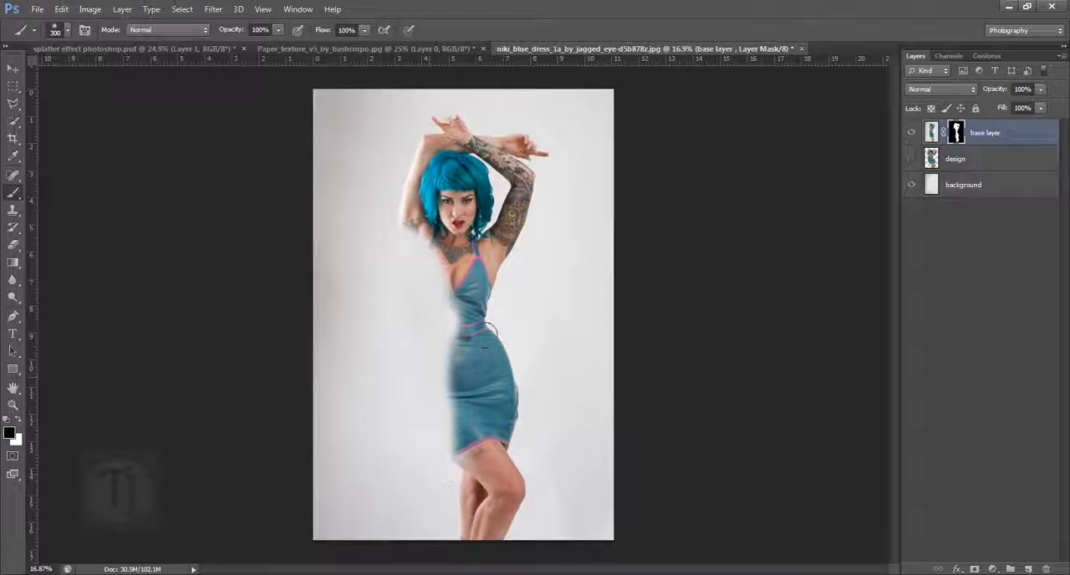
- Refine the faded edge on the base layer's mask, painting white to bring back part of the bust and waist
key("x")
left_click_drag(460, 363, 445, 274)
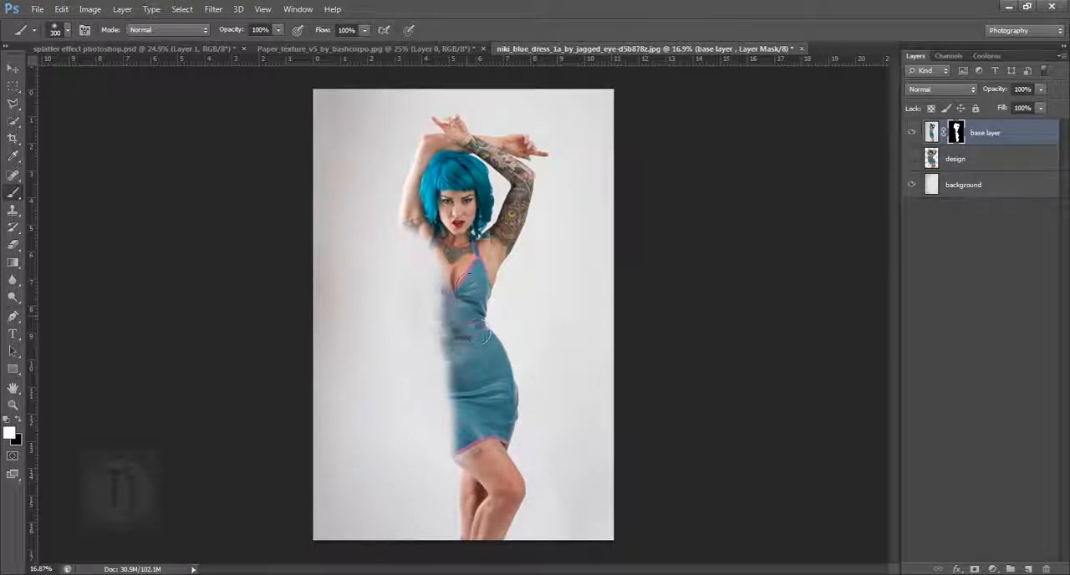
mouse_move(424, 414)
left_mouse_down()
mouse_move(437, 325)
mouse_move(438, 404)
mouse_move(431, 261)
left_mouse_up()
key("x")
key("ctrl+0")
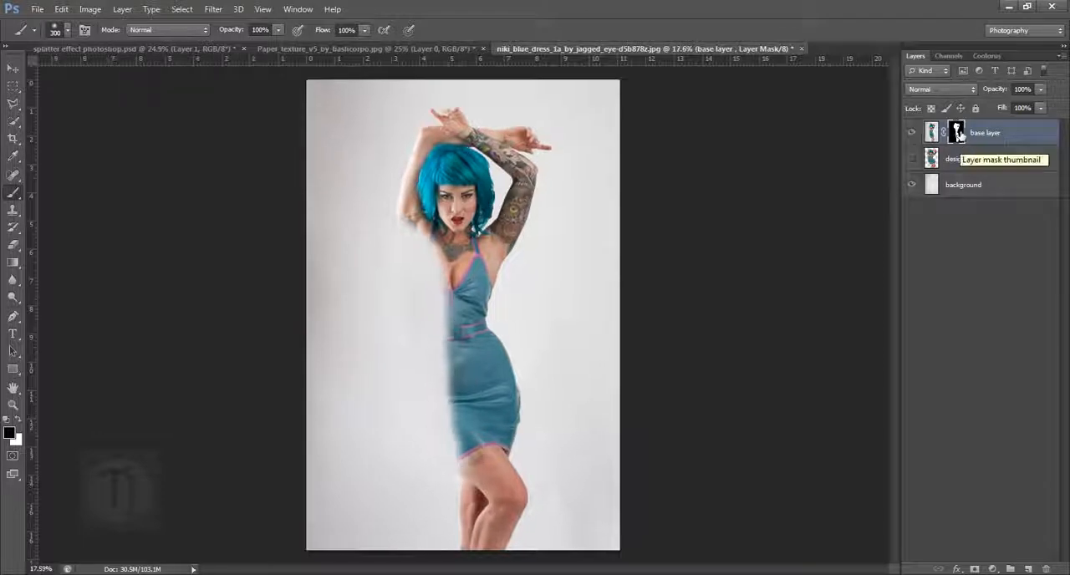
- Show the design layer again, add a layer mask to it and fill the mask with black
left_click(966, 167)
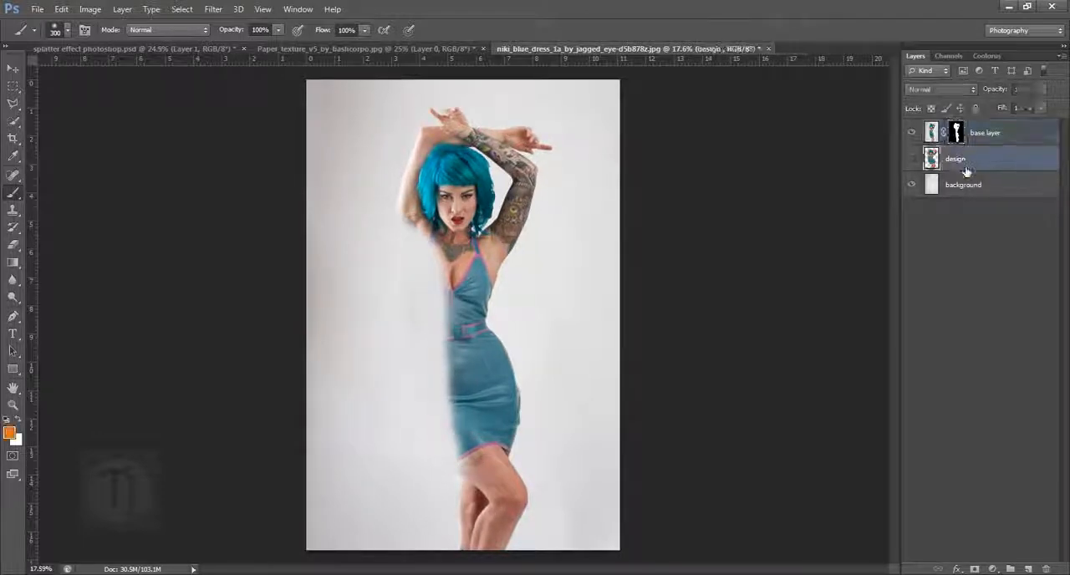
left_click(912, 159)
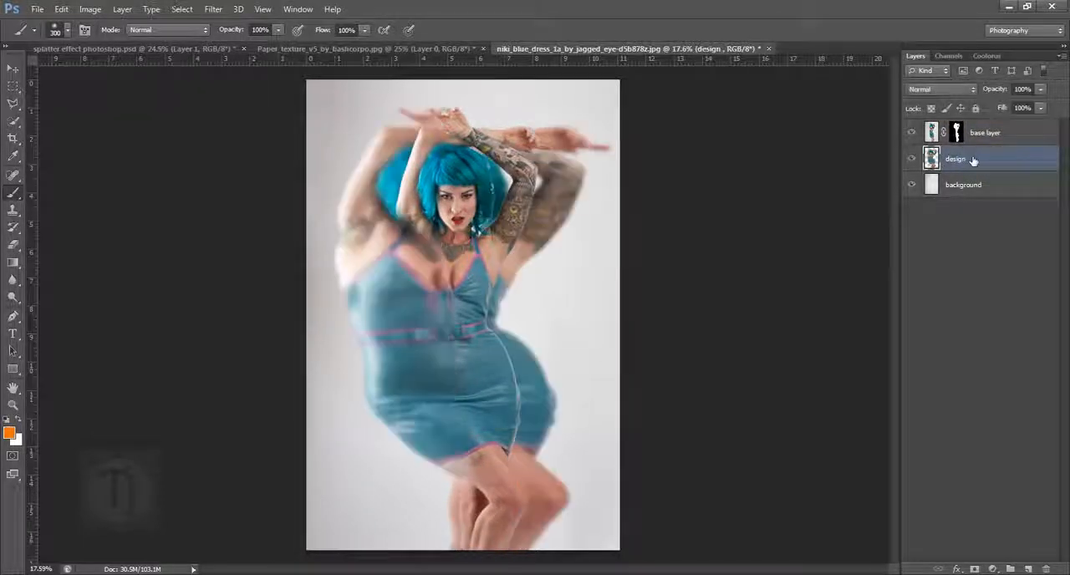
left_click(977, 570)
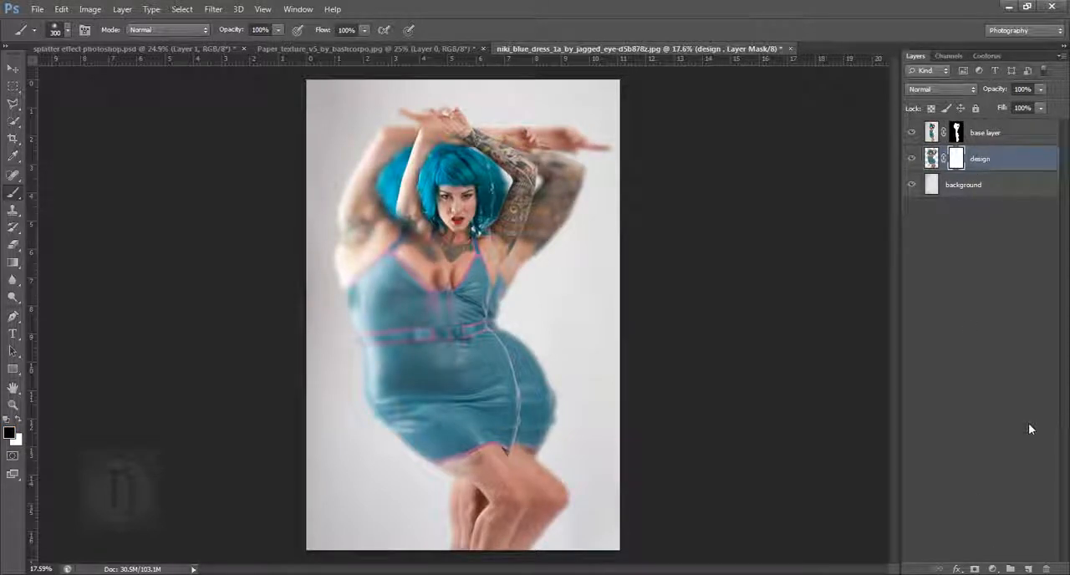
key("alt+BackSpace")
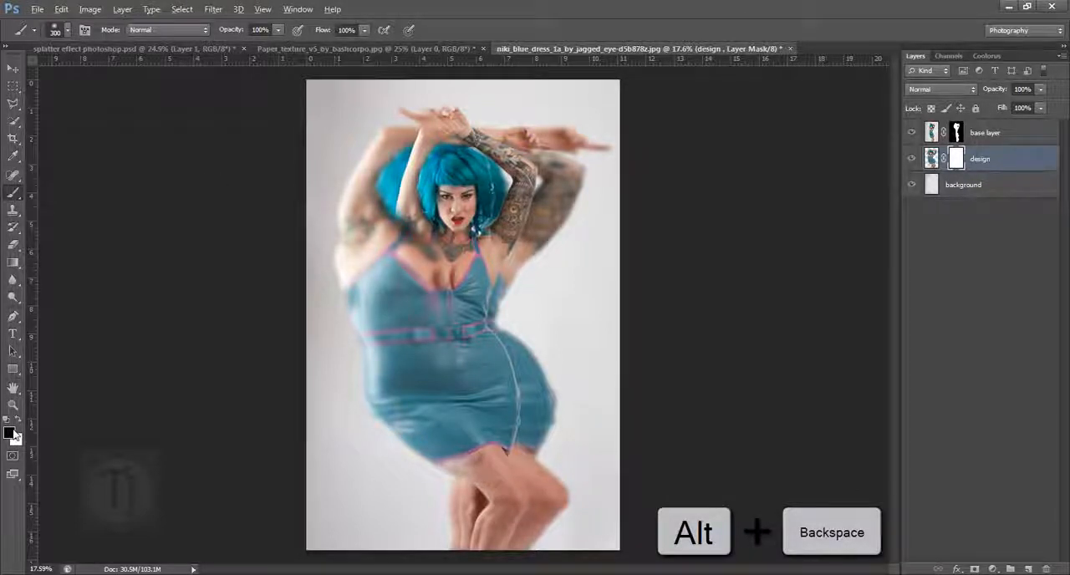
key("alt+BackSpace")
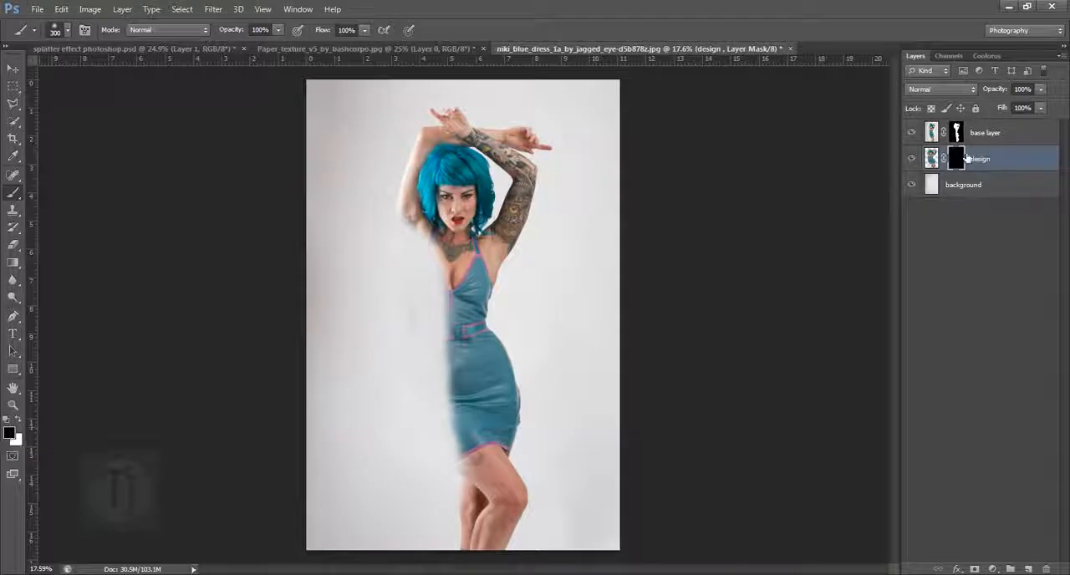
- Choose the 582 px splatter brush tip and rotate it to 87°
left_click(67, 31)
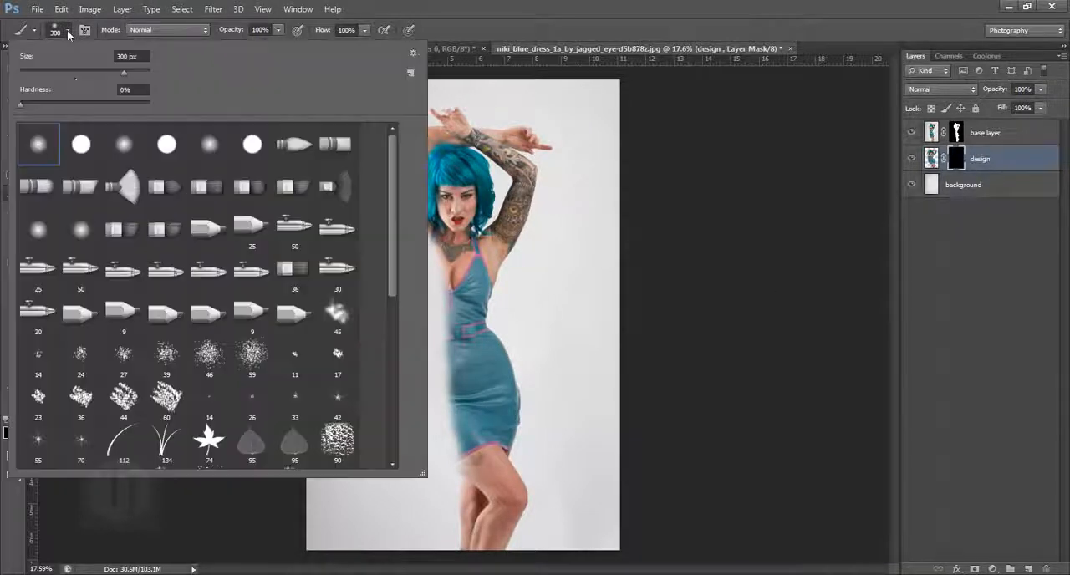
left_click_drag(393, 216, 394, 291)
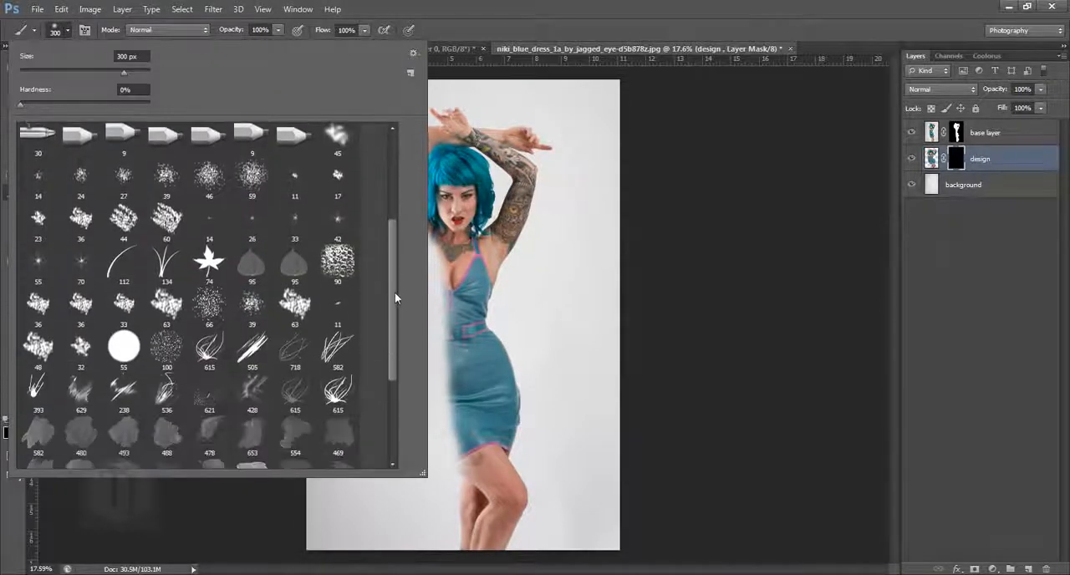
left_click(338, 347)
left_click(953, 258)
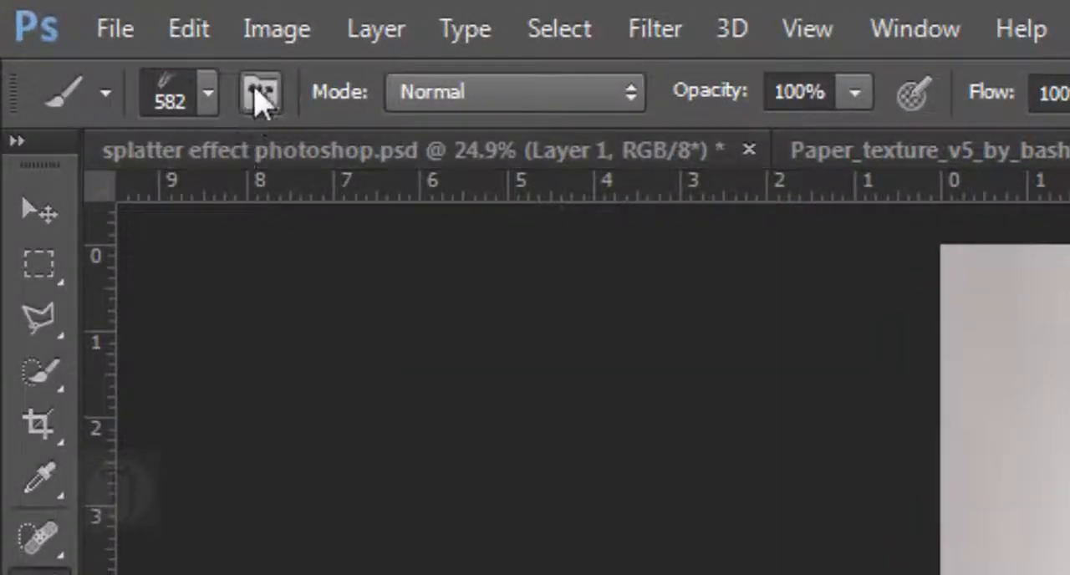
left_click(260, 94)
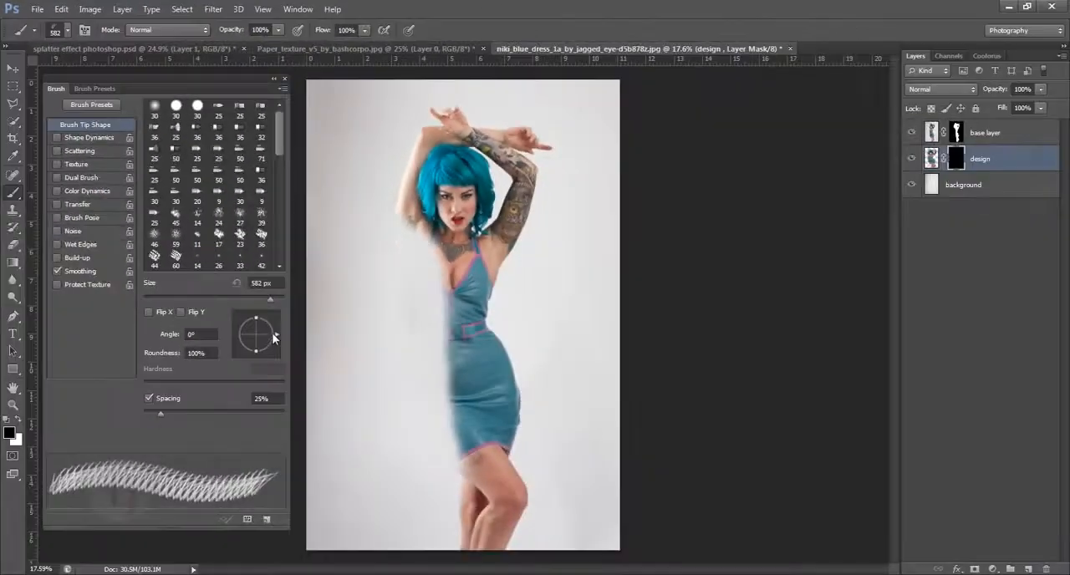
left_click_drag(269, 333, 257, 316)
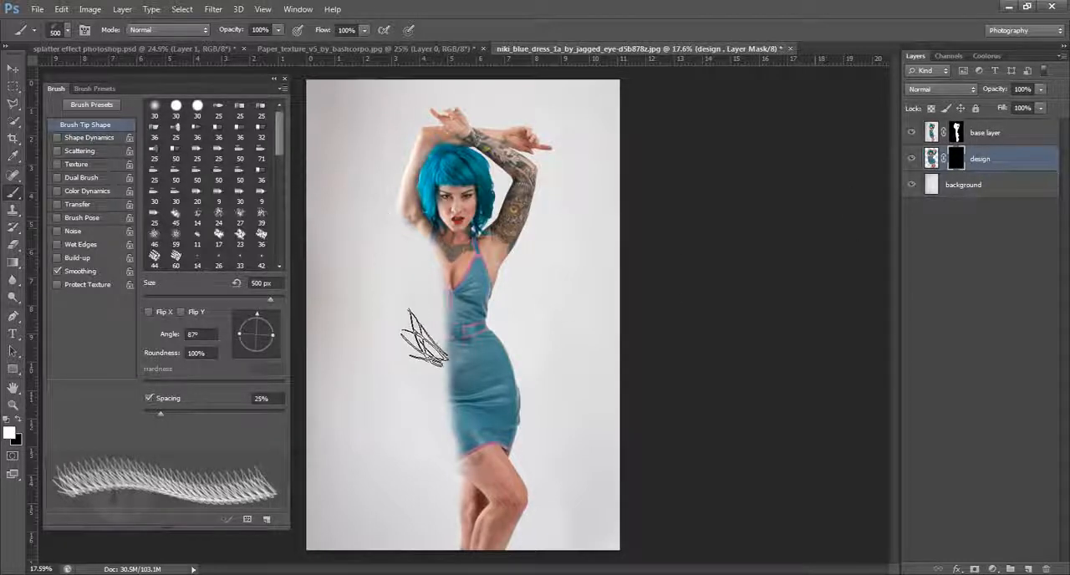
- Enlarge the splatter brush to 1200 px and stamp white strands on the design layer's mask beside the chest and waist
key("bracketright")
key("bracketright")
key("bracketright")
key("bracketright")
key("bracketright")
key("bracketright")
key("bracketright")
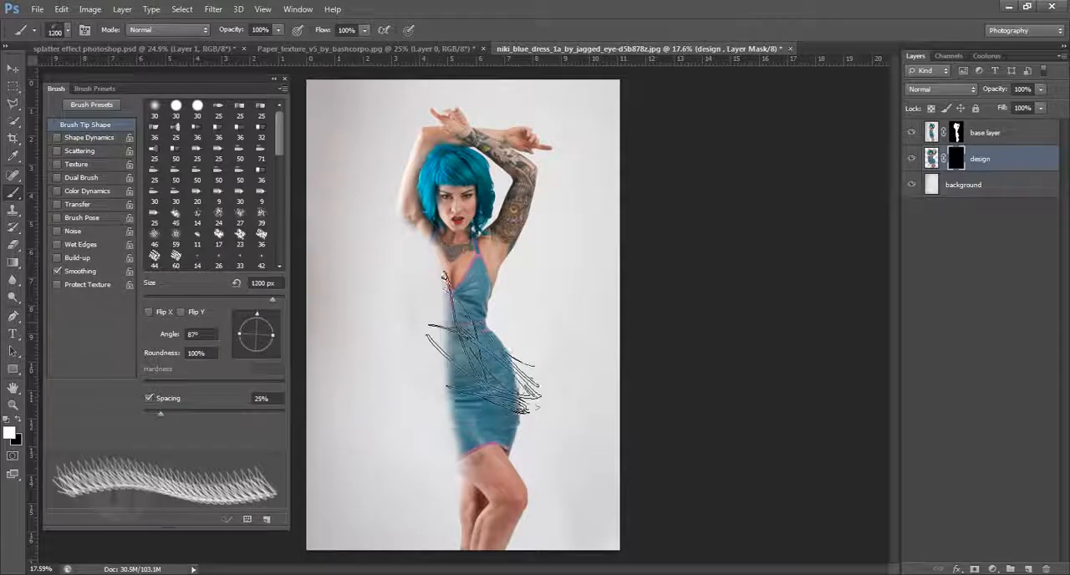
left_click(418, 269)
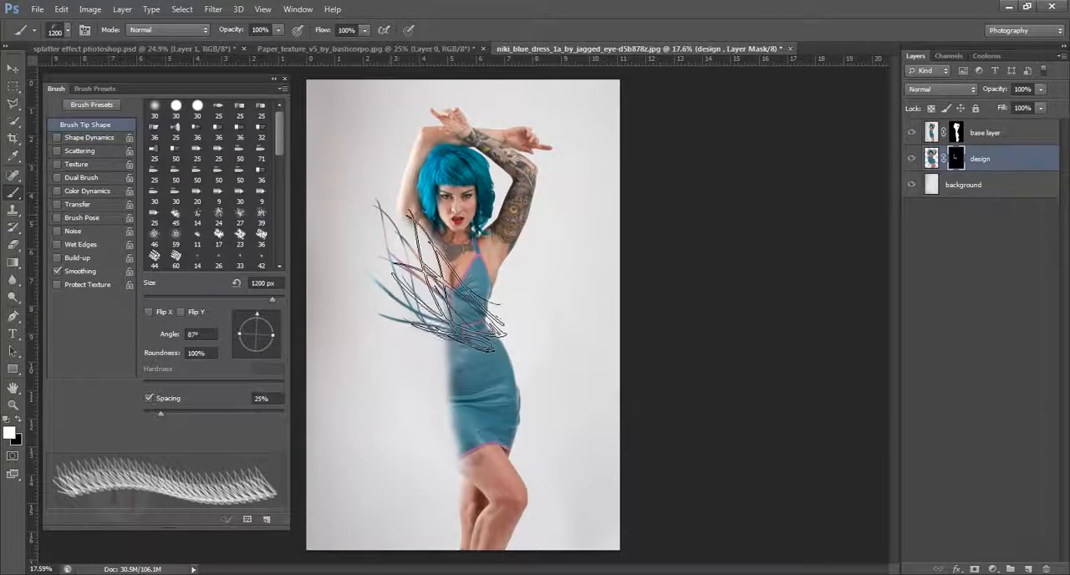
left_click(439, 276)
left_click(439, 272)
left_click(458, 418)
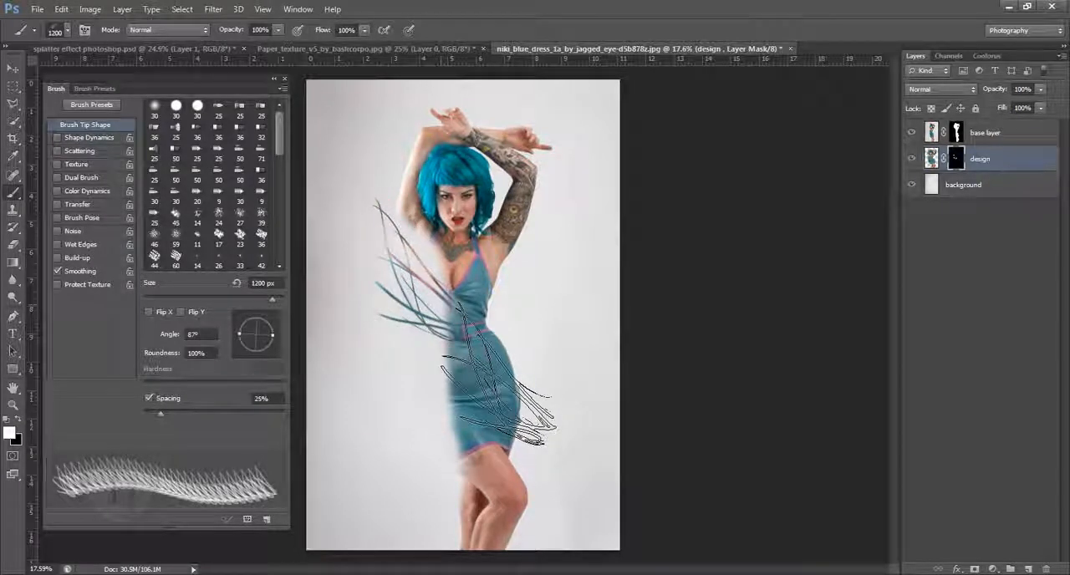
left_click(418, 259)
- Pick different splatter tips, adjust the tip rotation and stamp strands on the design mask beside the hip
scroll(209, 192, "down", 5)
left_click(175, 159)
left_click_drag(273, 336, 253, 314)
left_click(240, 158)
left_click(421, 369)
- Switch to another splatter tip, enlarge it and stamp strands on the design mask beside the dress's lower part
left_click(177, 158)
key("bracketright")
key("bracketright")
left_click(436, 419)
- Using the 582 tip at 1300 px and 106°, stamp strands beside the shoulder and the lower dress, redoing the lower stamp
left_click(219, 178)
left_click(262, 186)
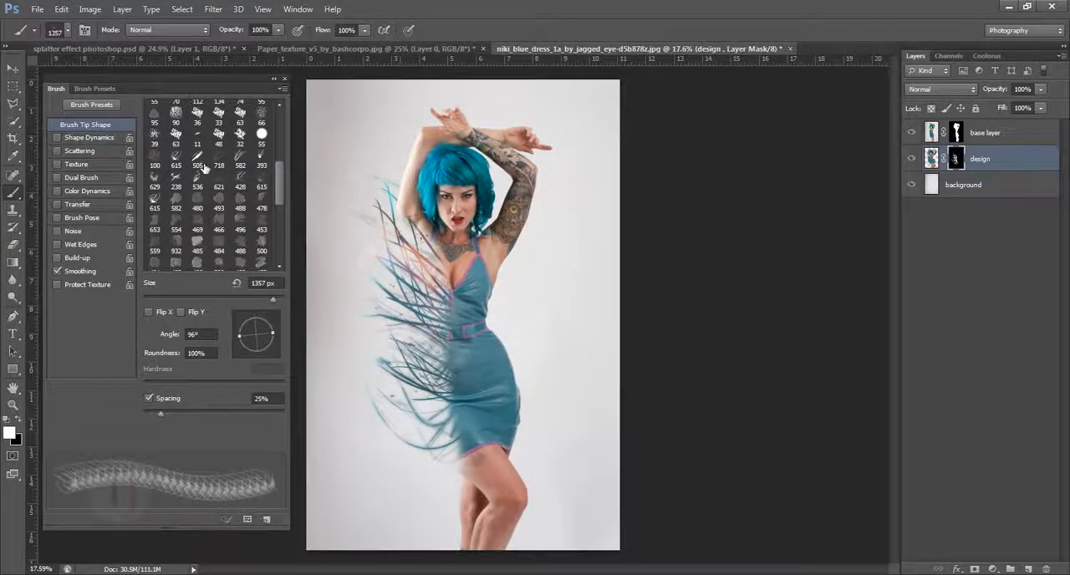
left_click(240, 165)
left_click_drag(272, 335, 248, 310)
key("bracketright")
key("bracketright")
key("bracketright")
key("bracketright")
key("bracketright")
key("bracketright")
key("bracketright")
key("bracketright")
left_click(412, 247)
left_click(425, 426)
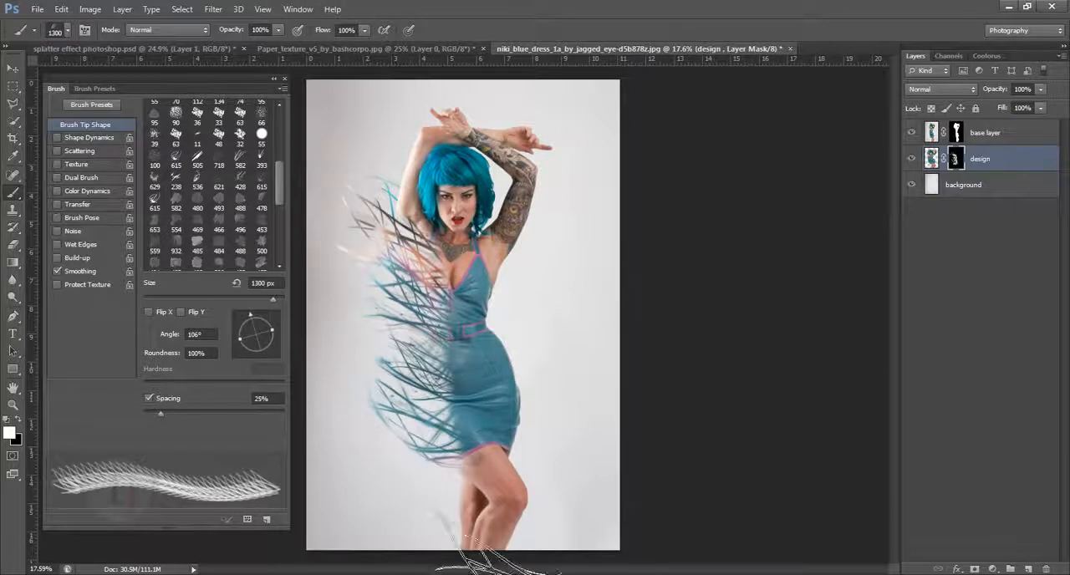
key("ctrl+z")
left_click(426, 424)
- Choose the 615 splatter tip at 1571 px, rotate it to 92° and stamp it beside the waist, redoing the first placement
left_click(154, 201)
mouse_move(272, 335)
left_mouse_down()
mouse_move(255, 313)
mouse_move(273, 299)
left_mouse_up()
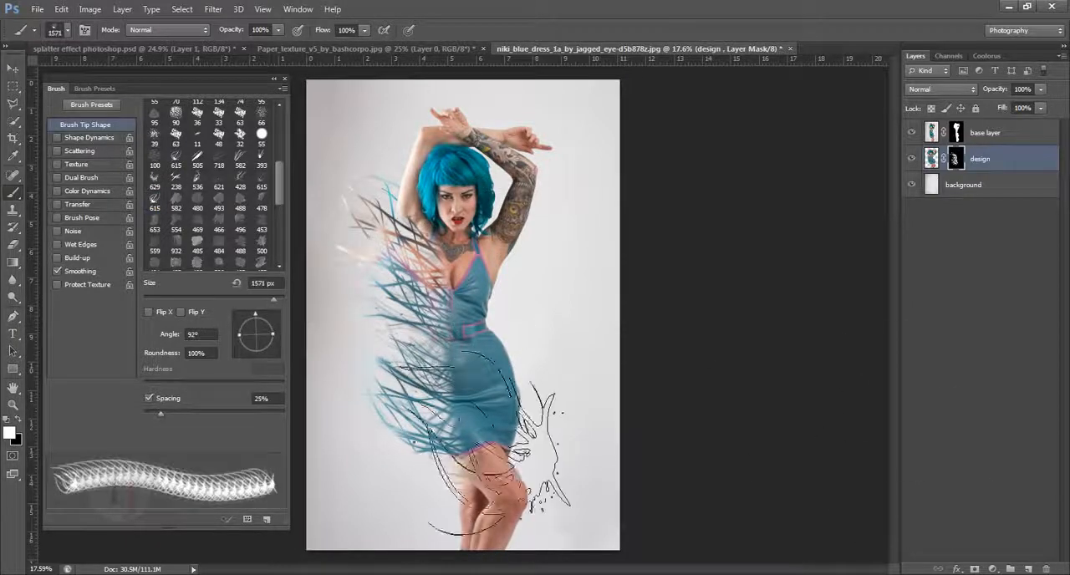
left_click(435, 353)
key("ctrl+z")
left_click(433, 336)
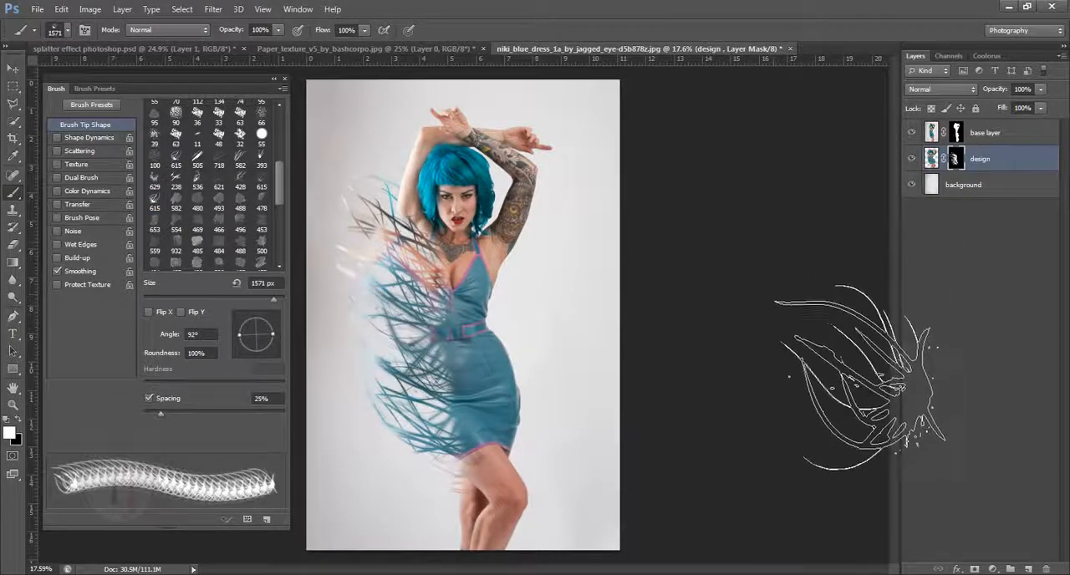
- Try a stamp with the splatter tip rotated to -53° on the design mask, and undo it
left_click_drag(465, 320, 529, 321)
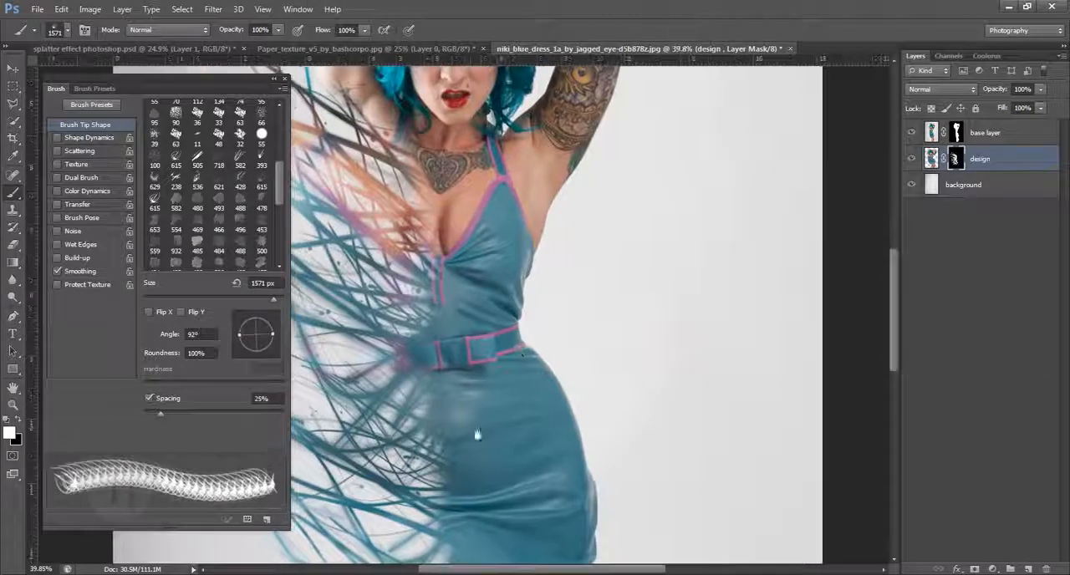
left_click_drag(475, 432, 633, 169)
left_click_drag(606, 288, 559, 292)
left_click_drag(613, 251, 510, 365)
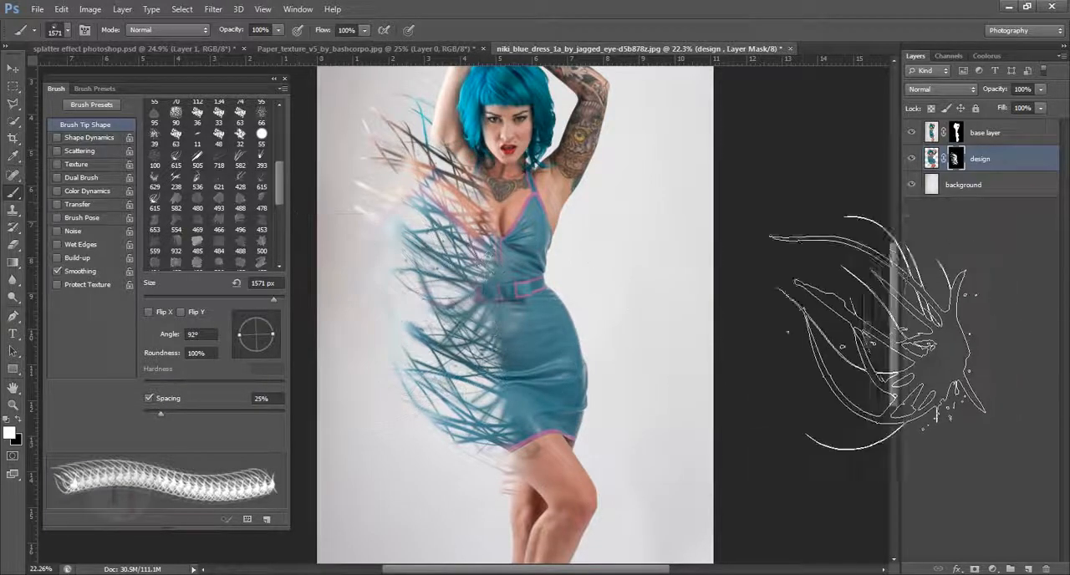
left_click_drag(274, 334, 277, 333)
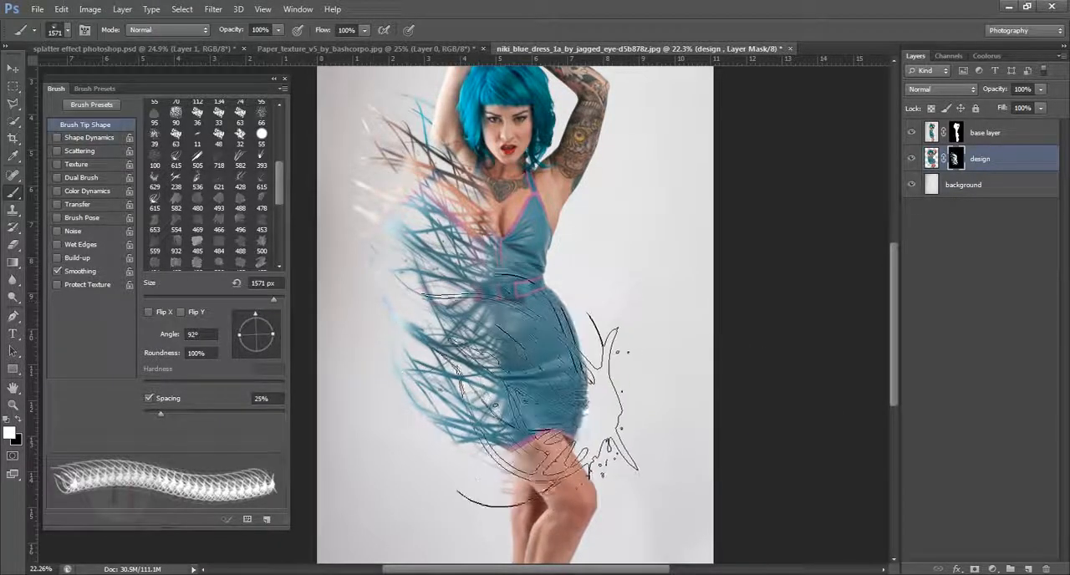
left_click_drag(255, 317, 269, 353)
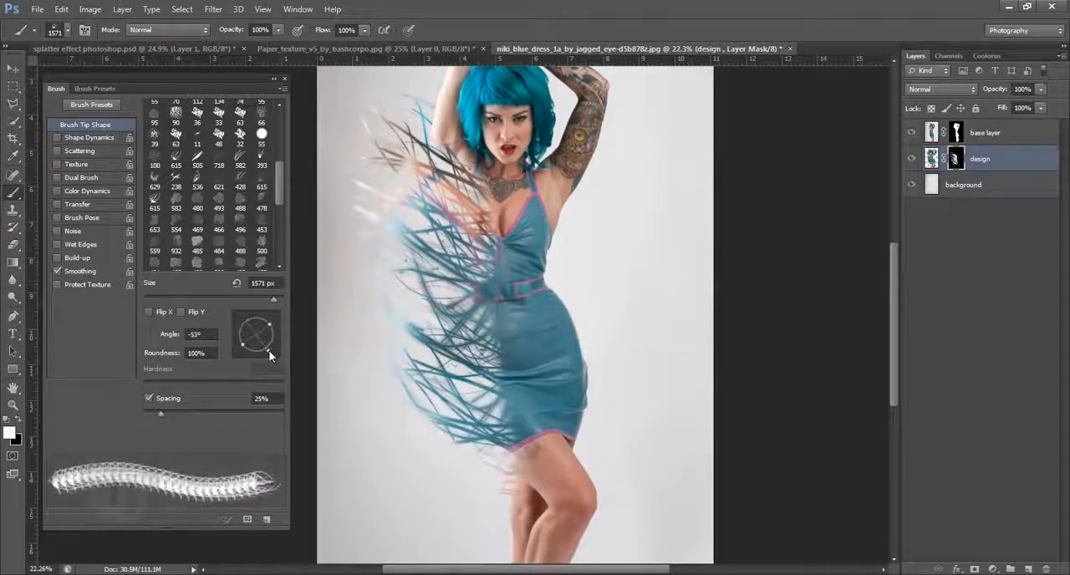
left_click(640, 426)
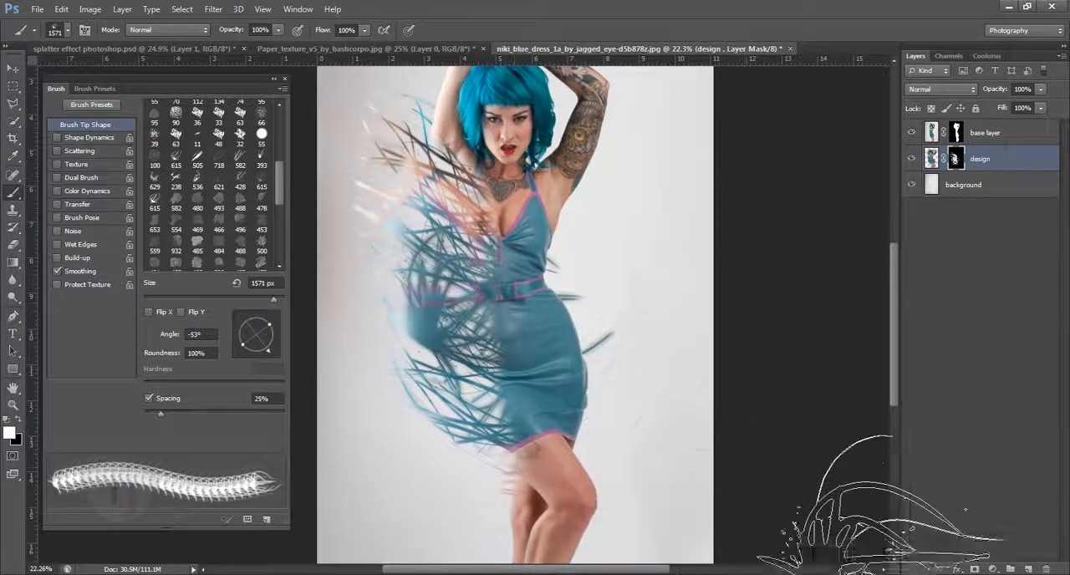
key("ctrl+z")
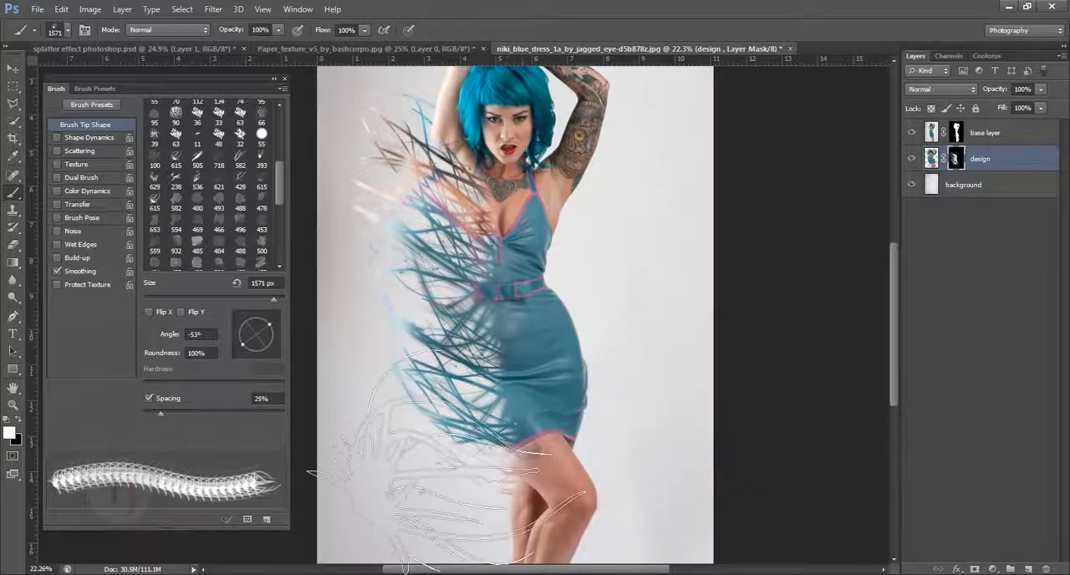
- Rotate the splatter tip to 95° and collapse the brush settings to inspect the strands around the dress
left_click_drag(269, 327, 254, 318)
scroll(435, 316, "down", 4)
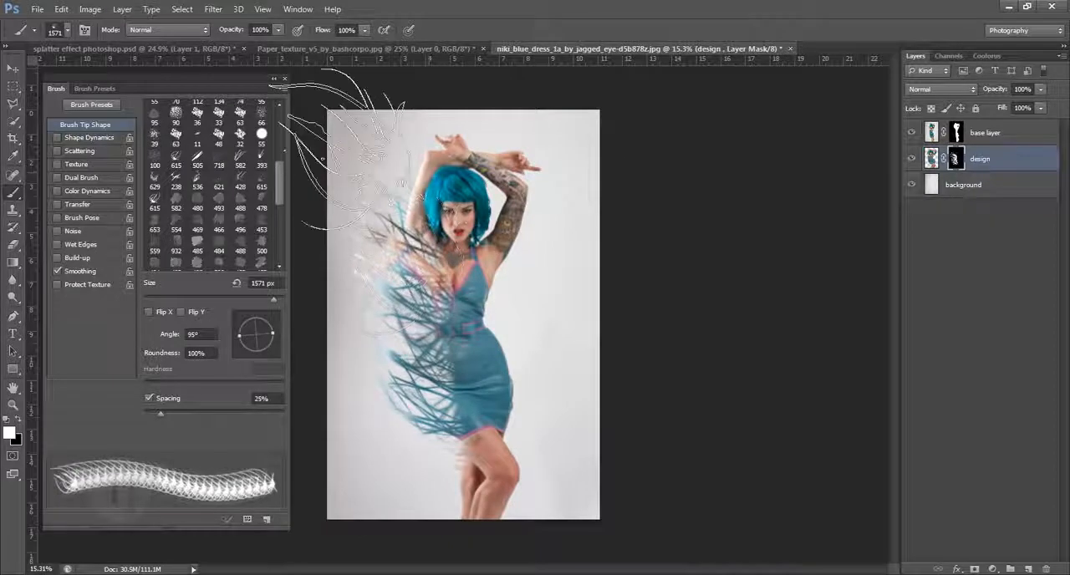
left_click(273, 78)
scroll(510, 395, "up", 2)
scroll(510, 395, "up", 2)
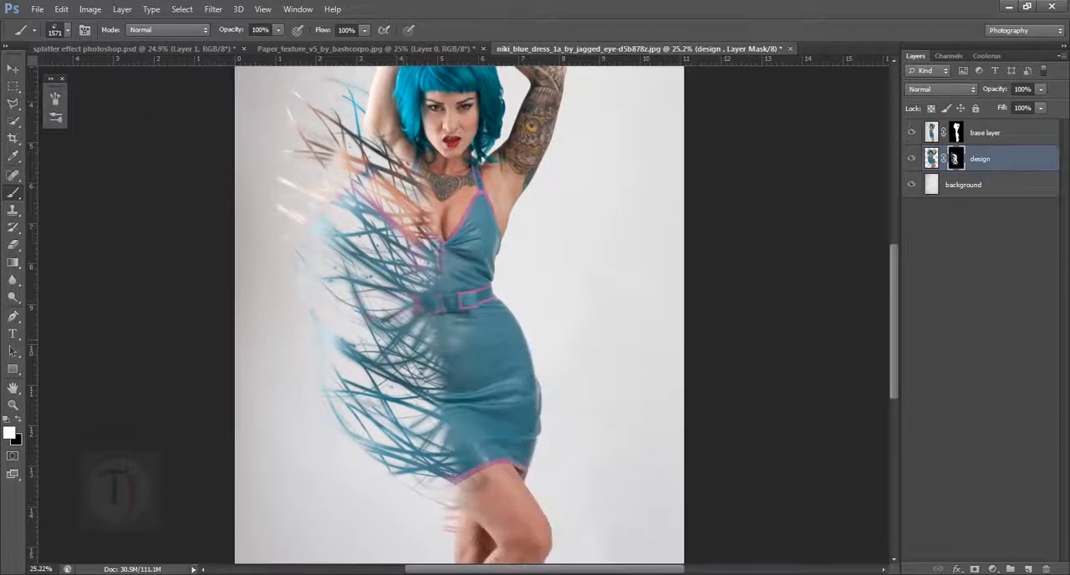
scroll(576, 343, "up", 3)
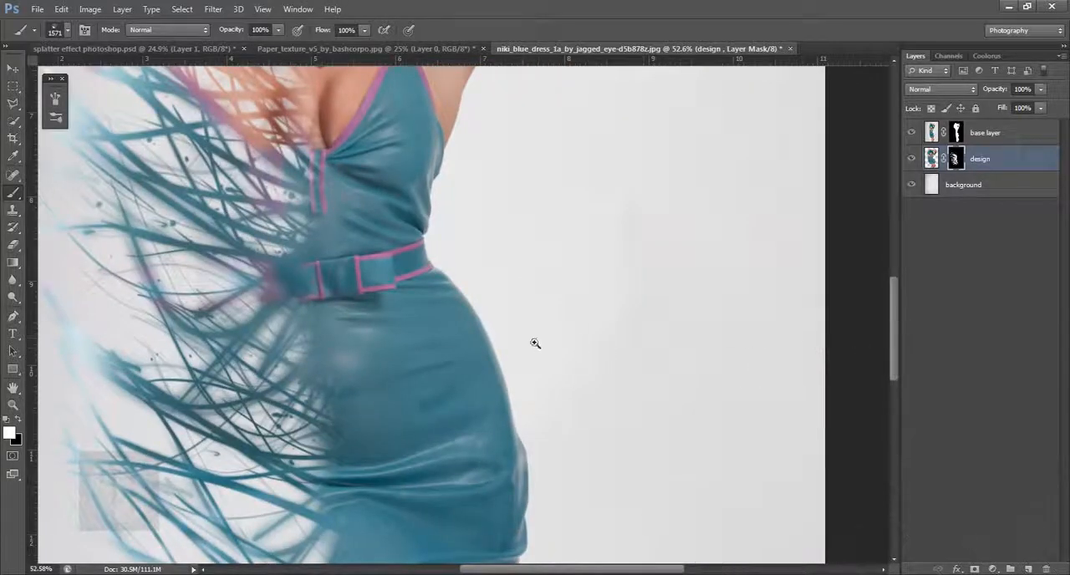
scroll(535, 346, "down", 4)
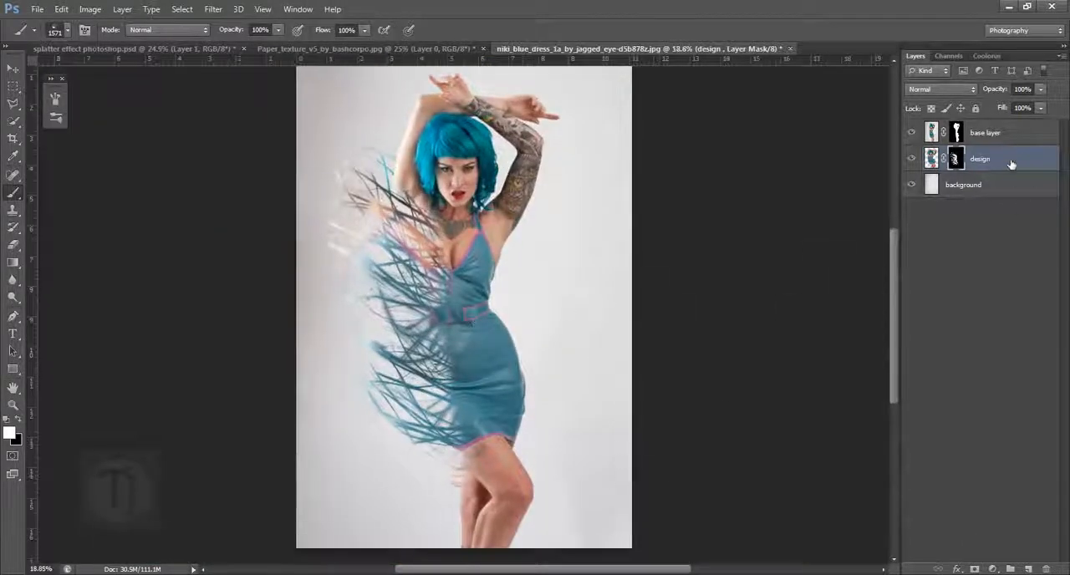
- Add a new empty layer directly above the design layer
left_click(1010, 137)
left_click(1011, 162)
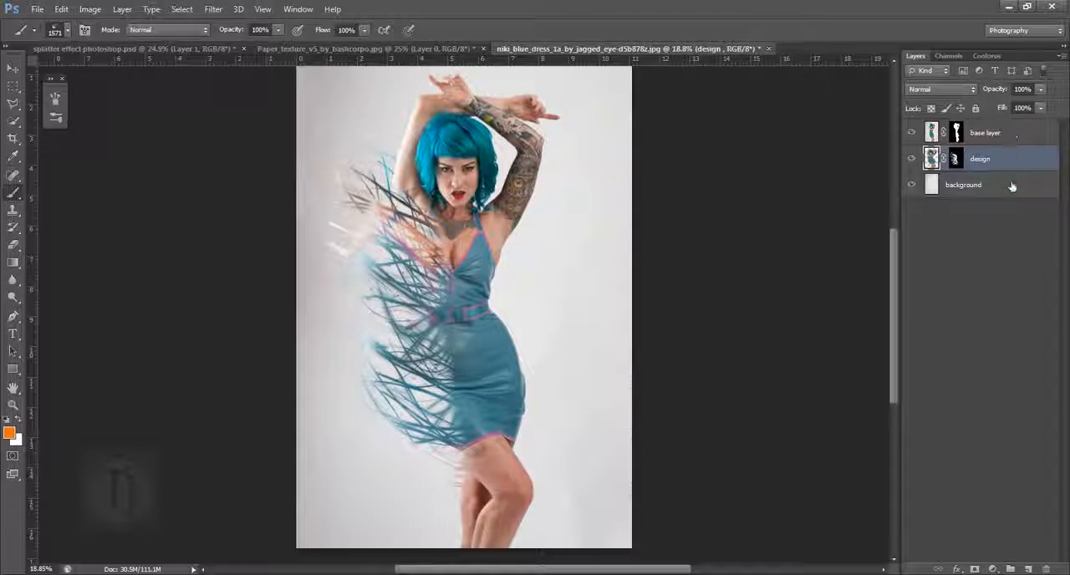
left_click(1034, 568)
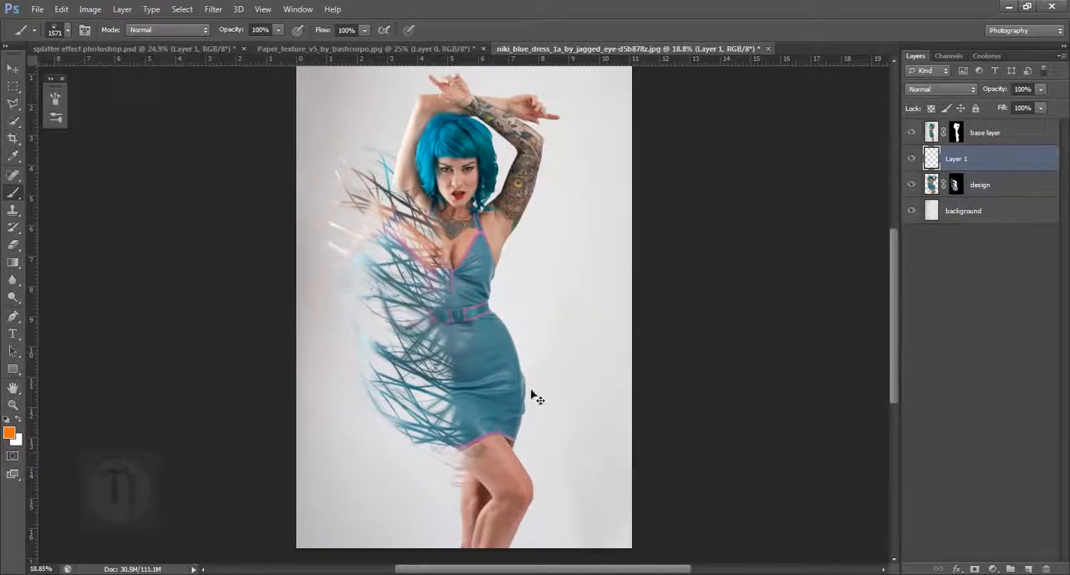
- Sample the muted teal from the strands below the belt and stamp the 1571 px splatter tip beside the dress on the new layer
scroll(487, 358, "up", 2)
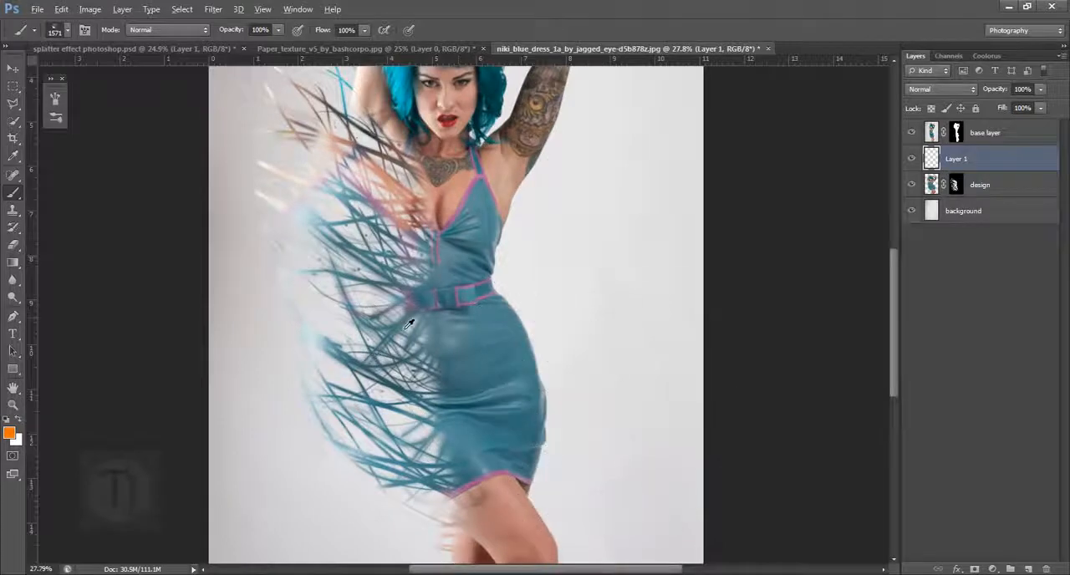
scroll(409, 324, "up", 3)
left_click(410, 345, "alt")
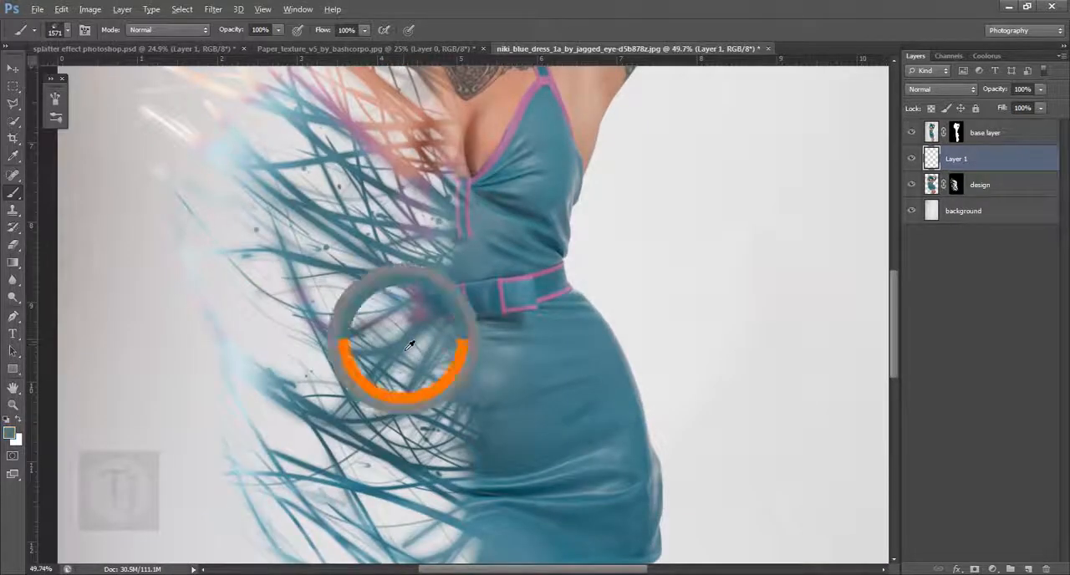
scroll(437, 342, "down", 3)
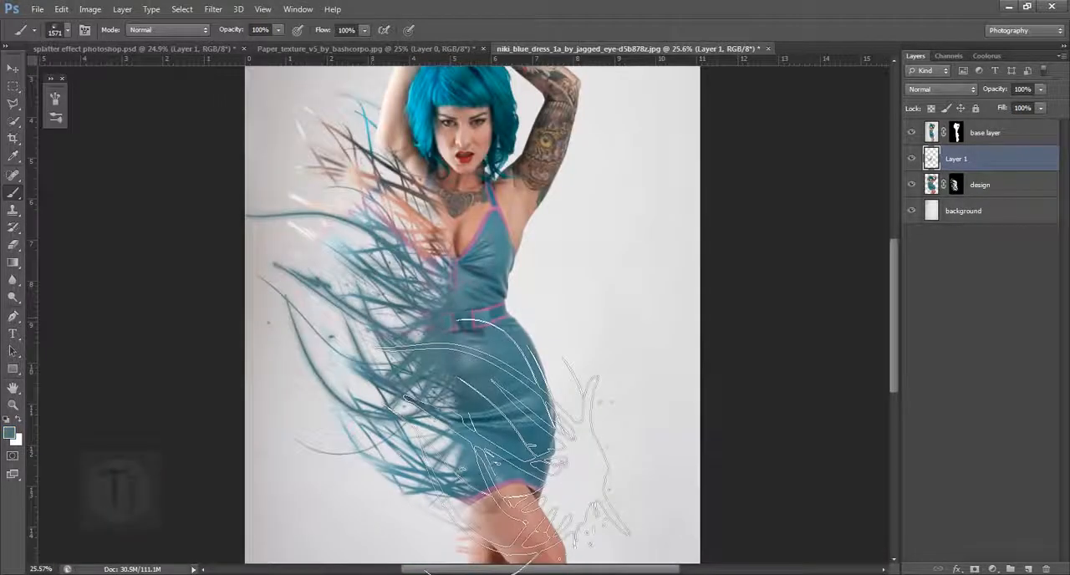
left_click(416, 391)
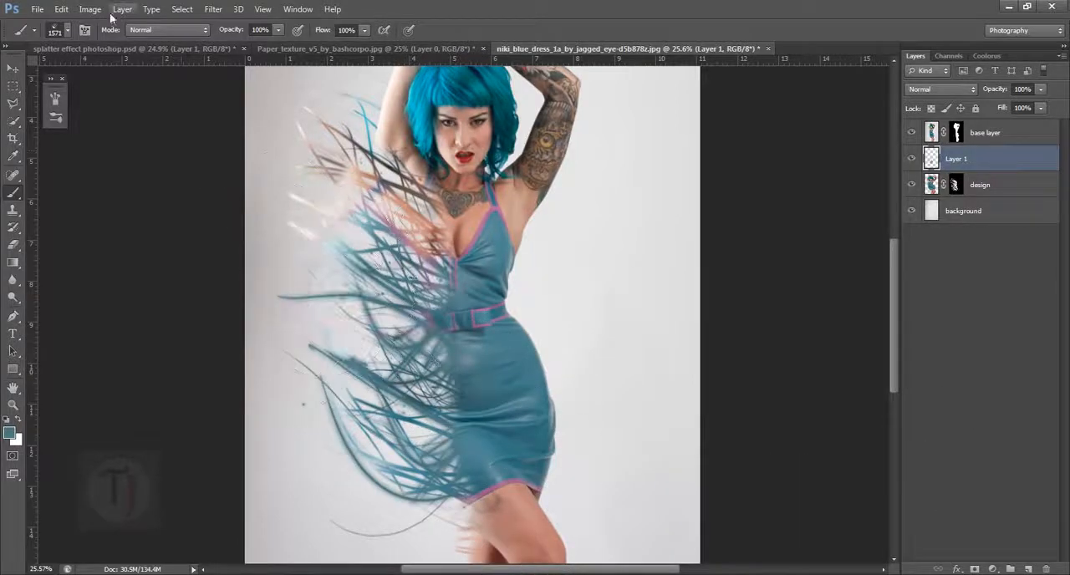
- Choose the 582 splatter tip at 100°, enlarge it to 1500 px and stamp teal strands beside the torso on the new layer
left_click(83, 31)
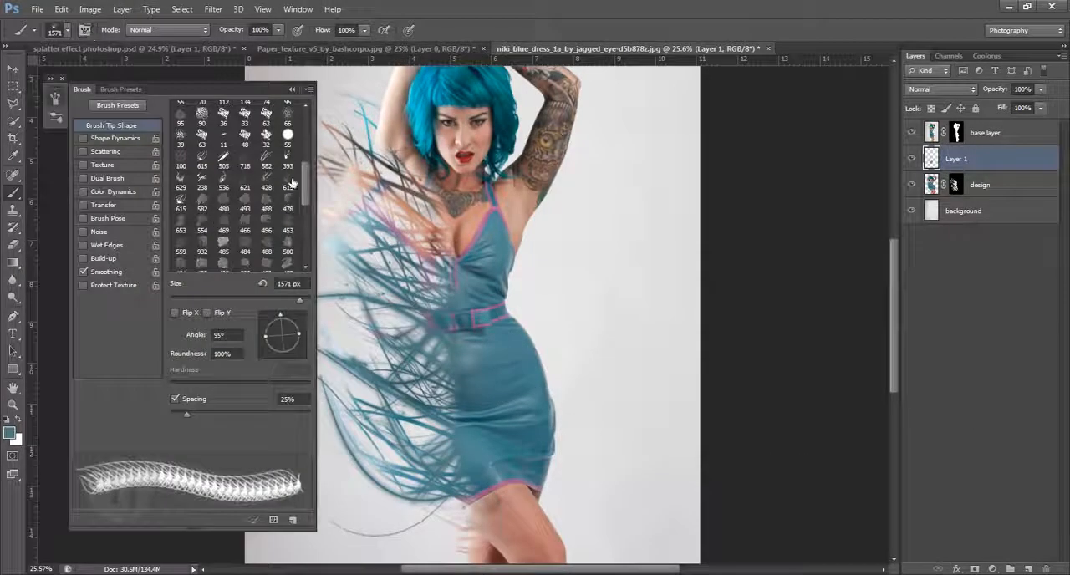
left_click(266, 161)
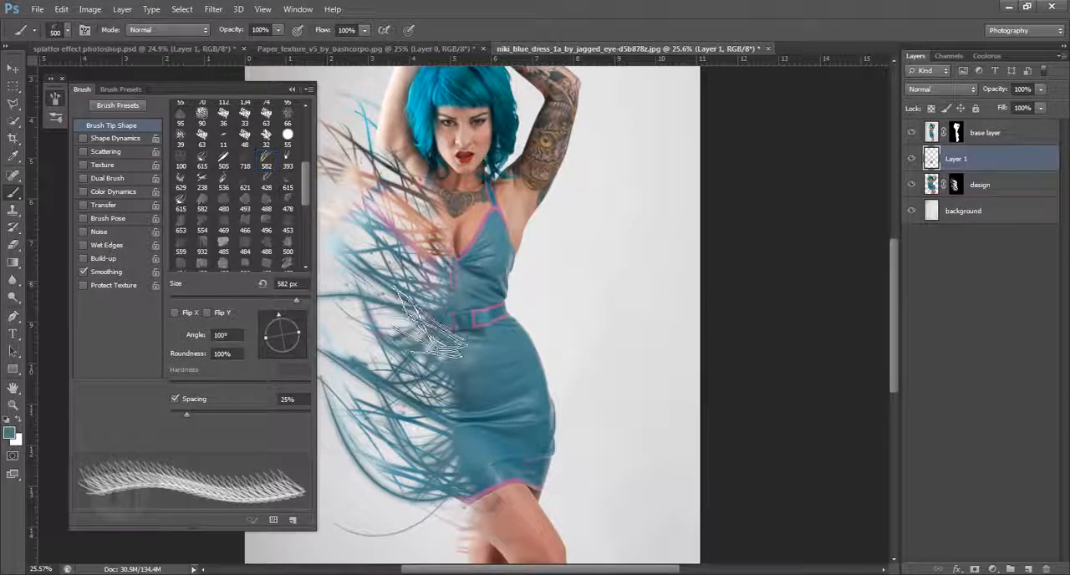
key("bracketright")
key("bracketright")
key("bracketright")
key("bracketright")
key("bracketright")
key("bracketright")
key("bracketright")
key("bracketright")
key("bracketright")
key("bracketright")
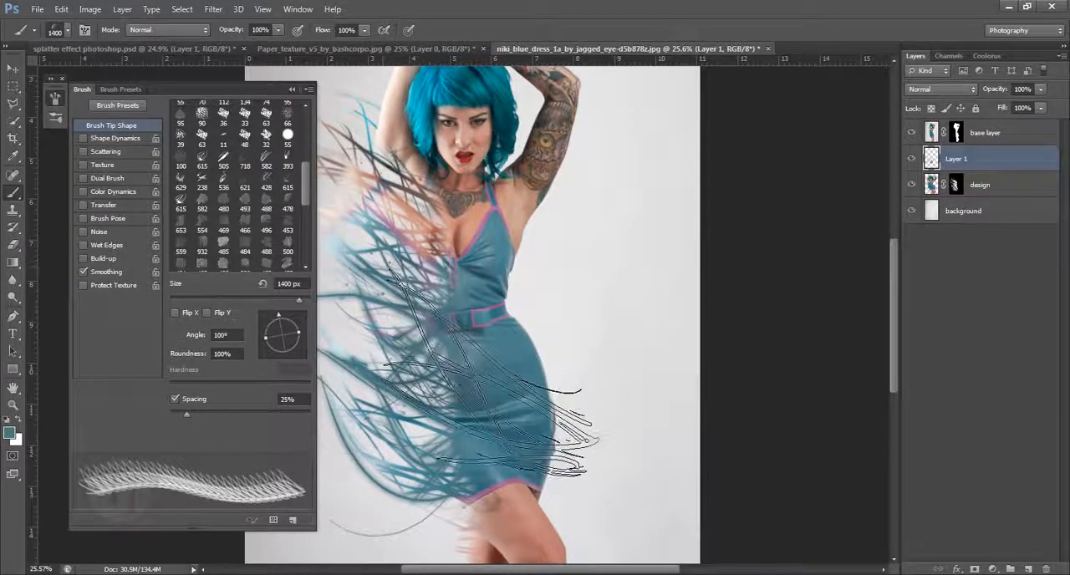
left_click_drag(493, 372, 600, 375)
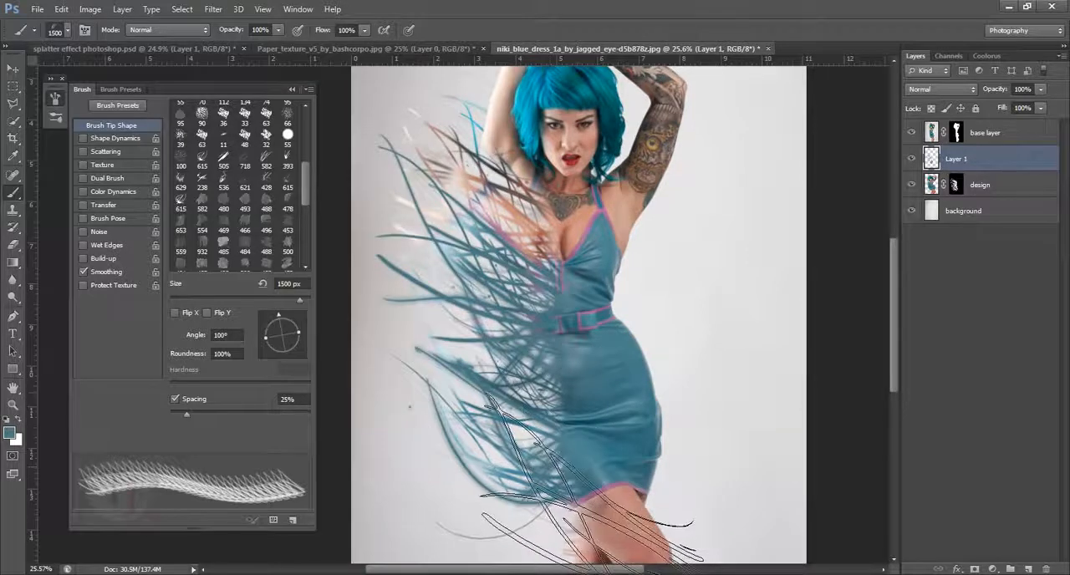
- Choose the 393 splatter tip, rotate it to 96°, enlarge it to 1500 px and stamp teal strands beside the waist and hip
left_click(288, 160)
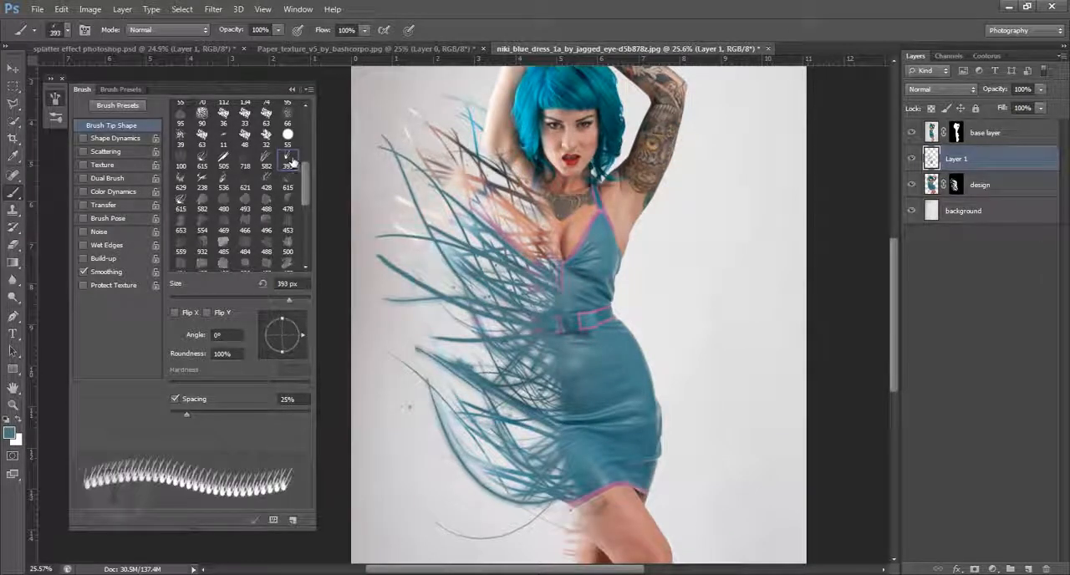
left_click_drag(300, 343, 307, 321)
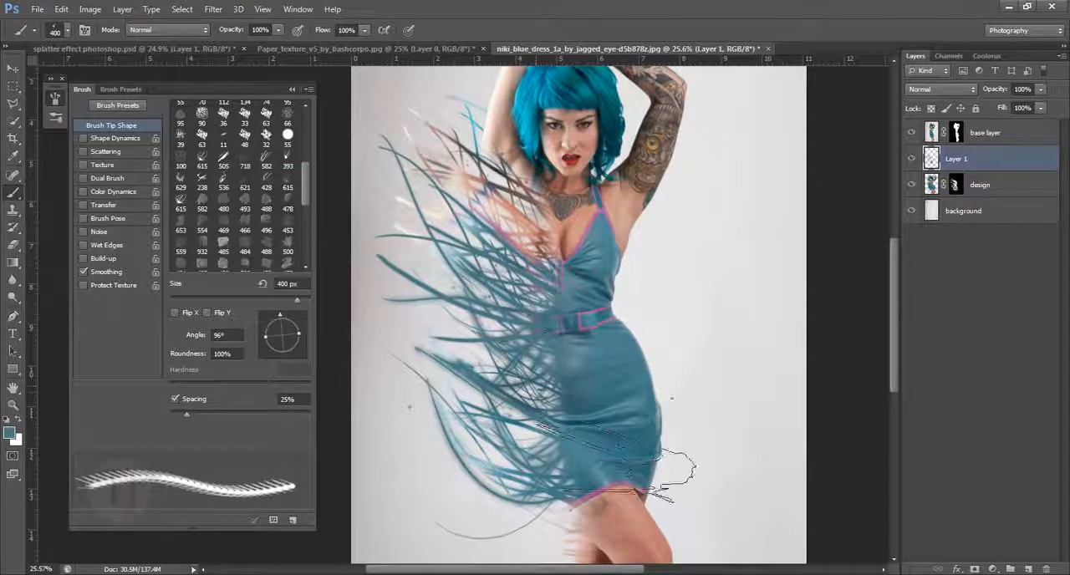
key("bracketright")
key("bracketright")
key("bracketright")
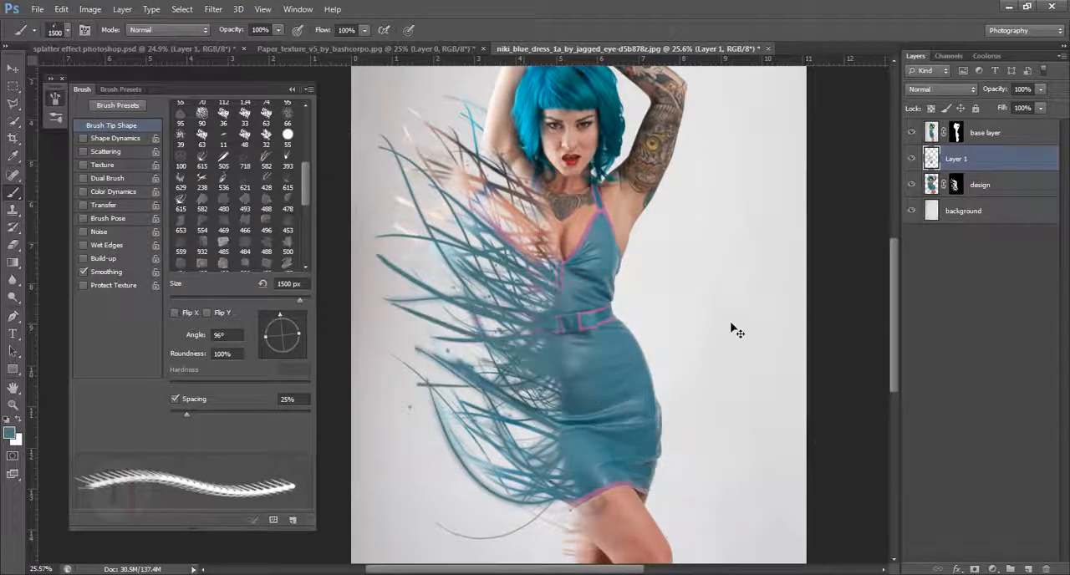
left_click(295, 88)
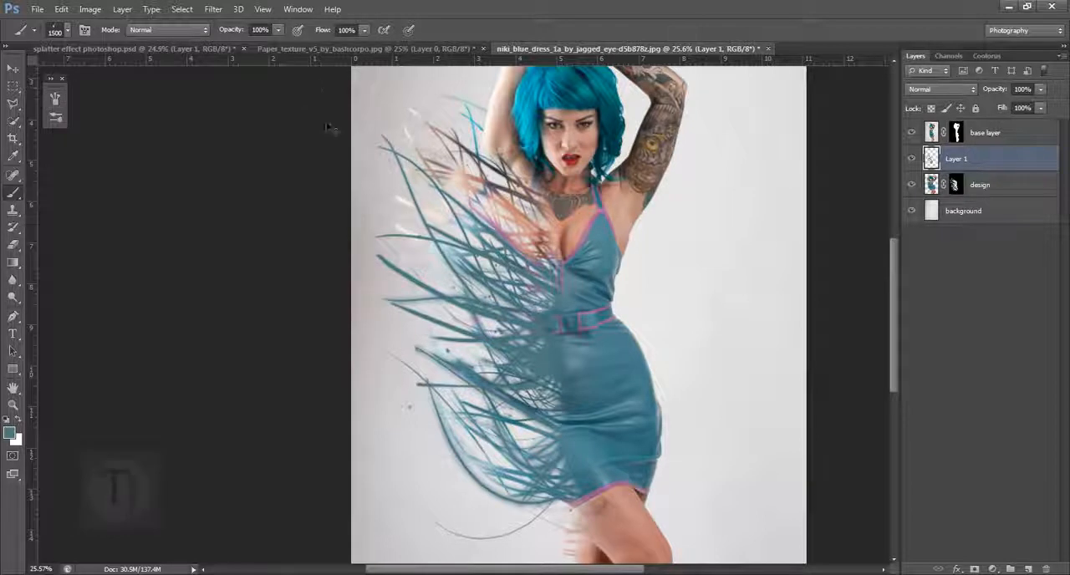
- On the base layer's mask, stamp the 582 tip in black at 0° and 1100 px over the tattooed arm
scroll(582, 399, "down", 5)
scroll(454, 301, "up", 6)
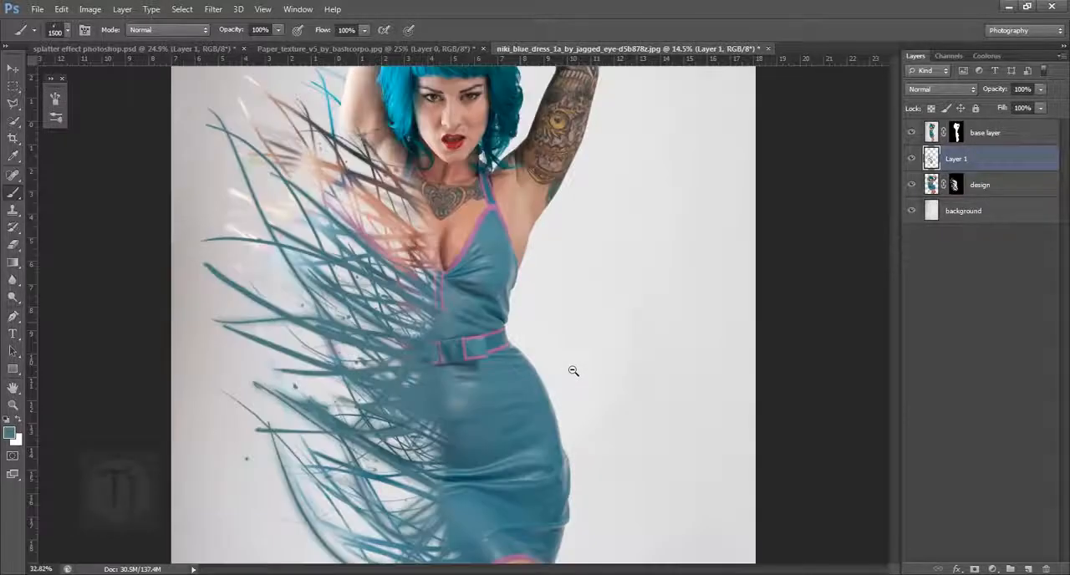
scroll(563, 270, "up", 3)
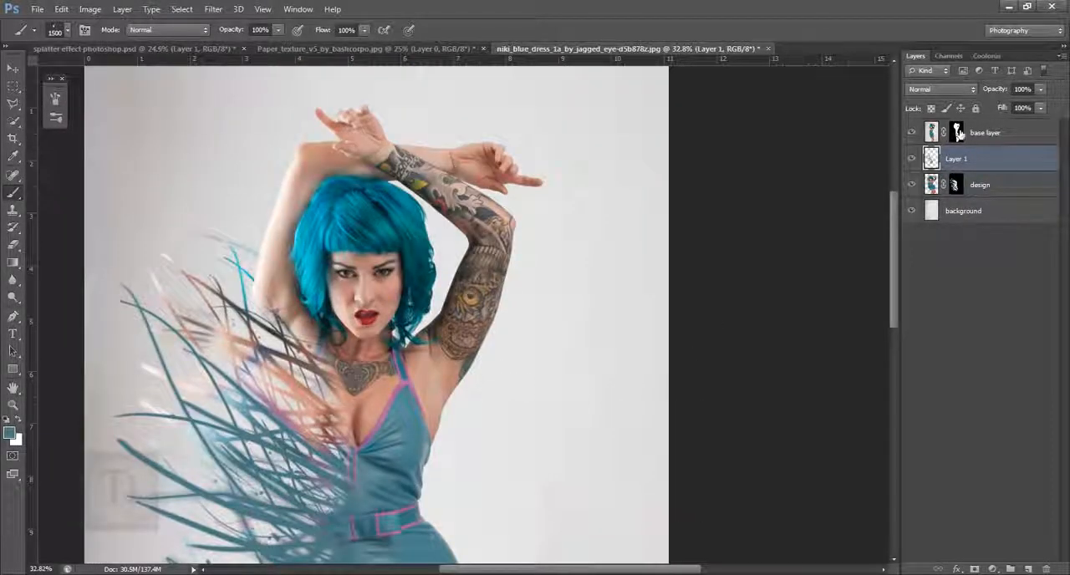
left_click(957, 133)
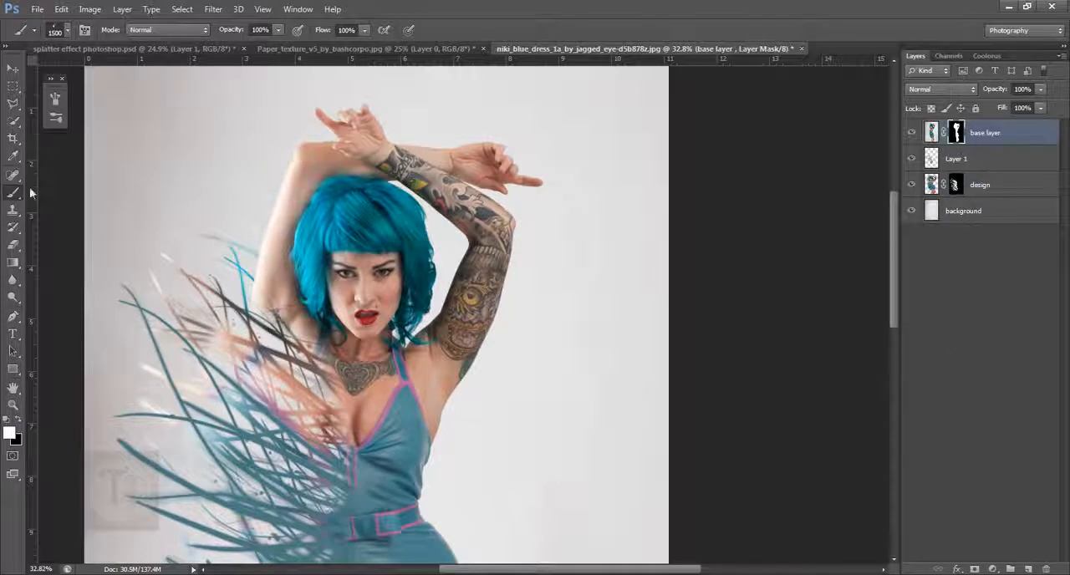
left_click(85, 31)
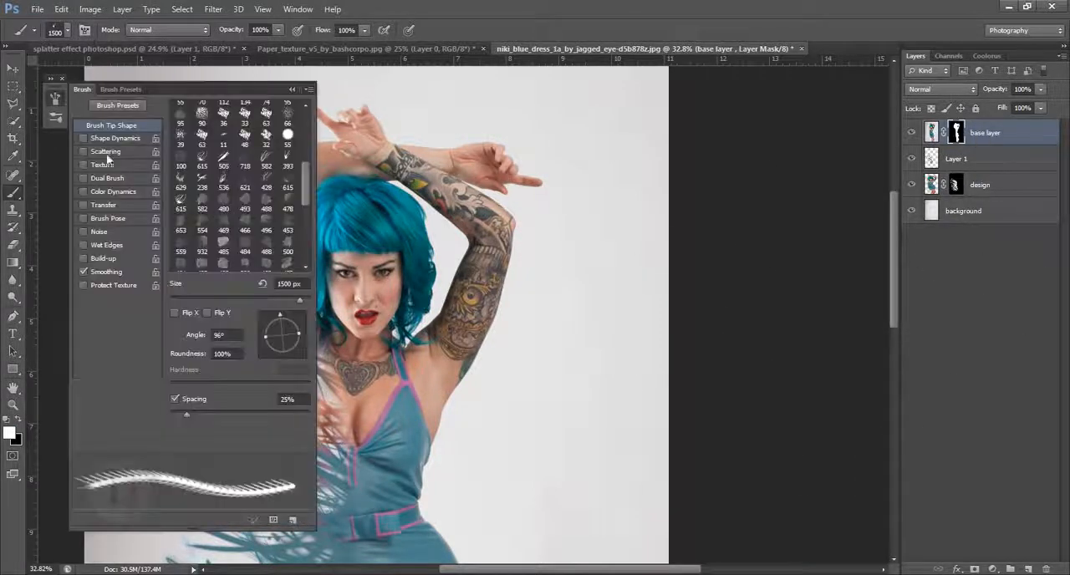
mouse_move(303, 199)
left_mouse_down()
mouse_move(307, 123)
mouse_move(305, 209)
mouse_move(305, 182)
left_mouse_up()
left_click(268, 214)
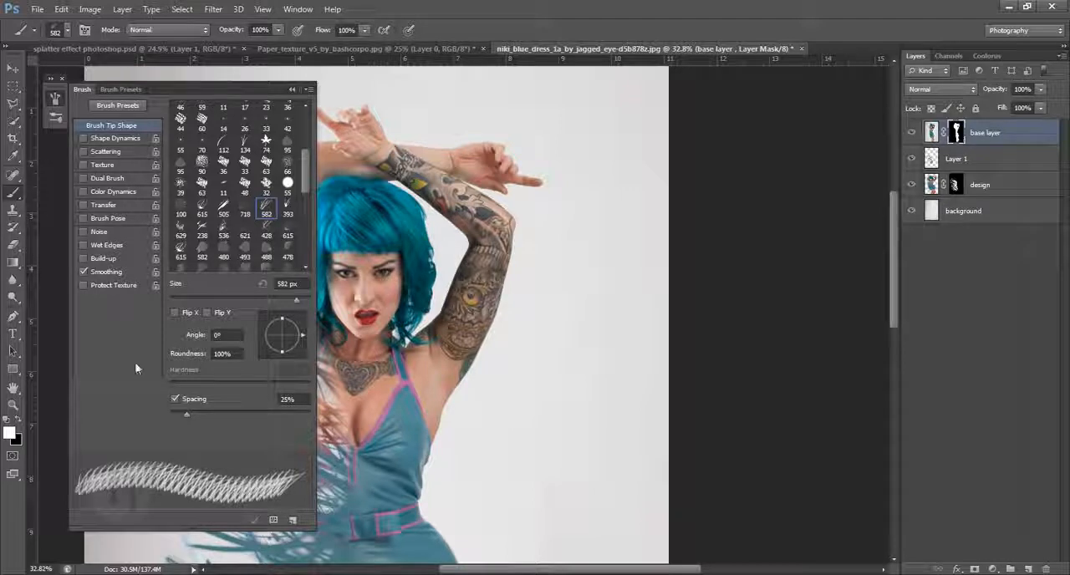
left_click(17, 423)
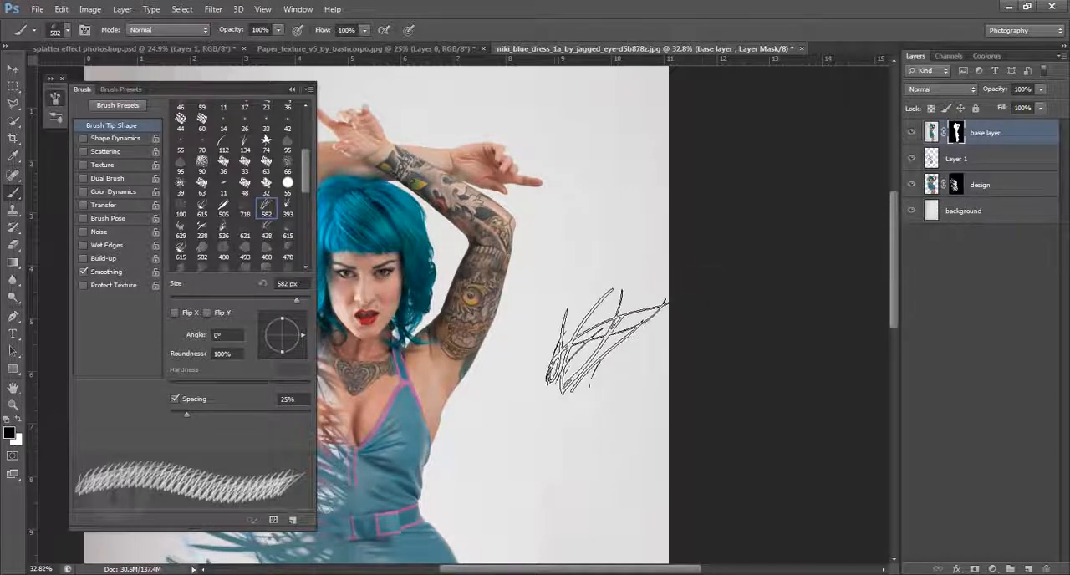
left_click(535, 290)
key("bracketright")
key("bracketright")
key("bracketright")
key("bracketright")
key("bracketright")
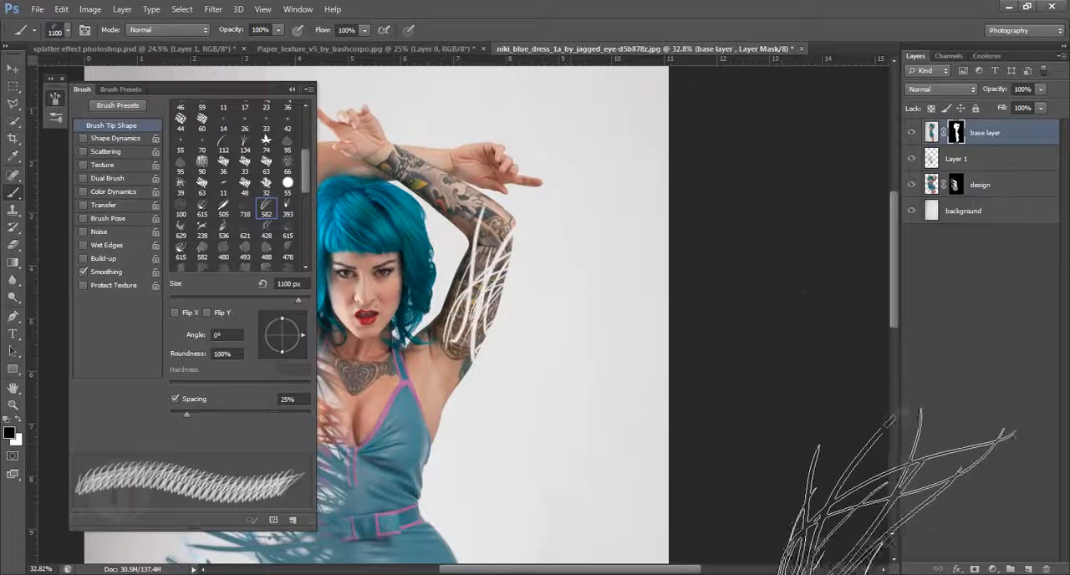
- On the design layer's mask, stamp the 1100 px 582 tip in white twice beside the tattooed arm's elbow
left_click(957, 185)
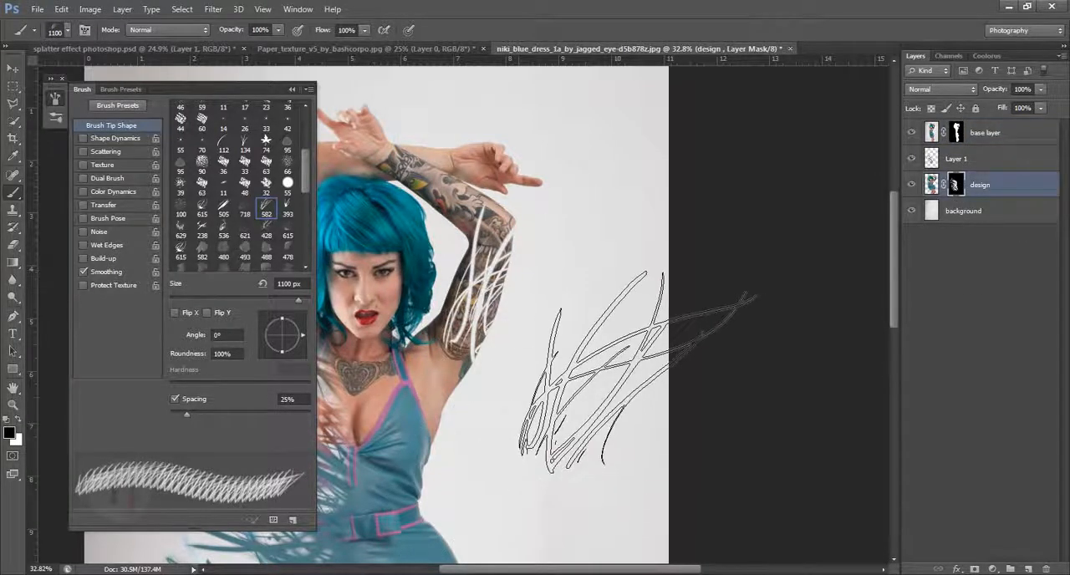
key("x")
left_click(562, 264)
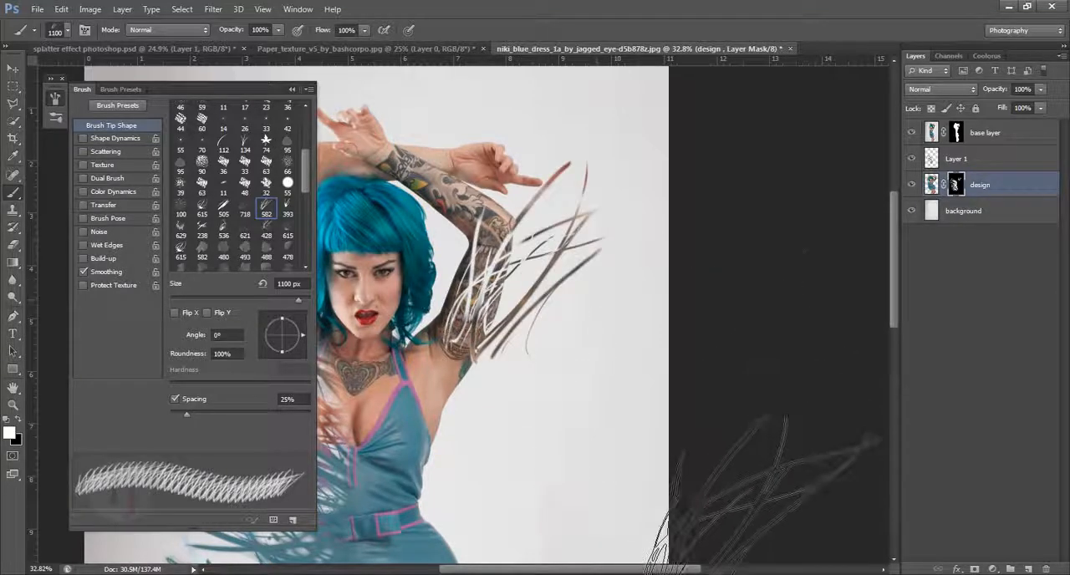
left_click(524, 247)
left_click_drag(620, 378, 585, 377)
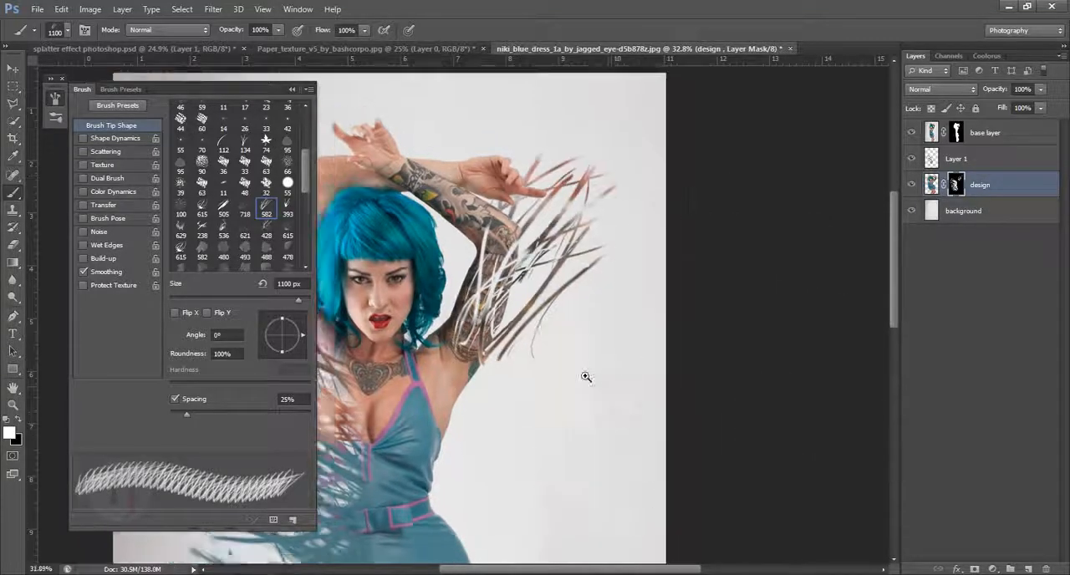
key("ctrl+0")
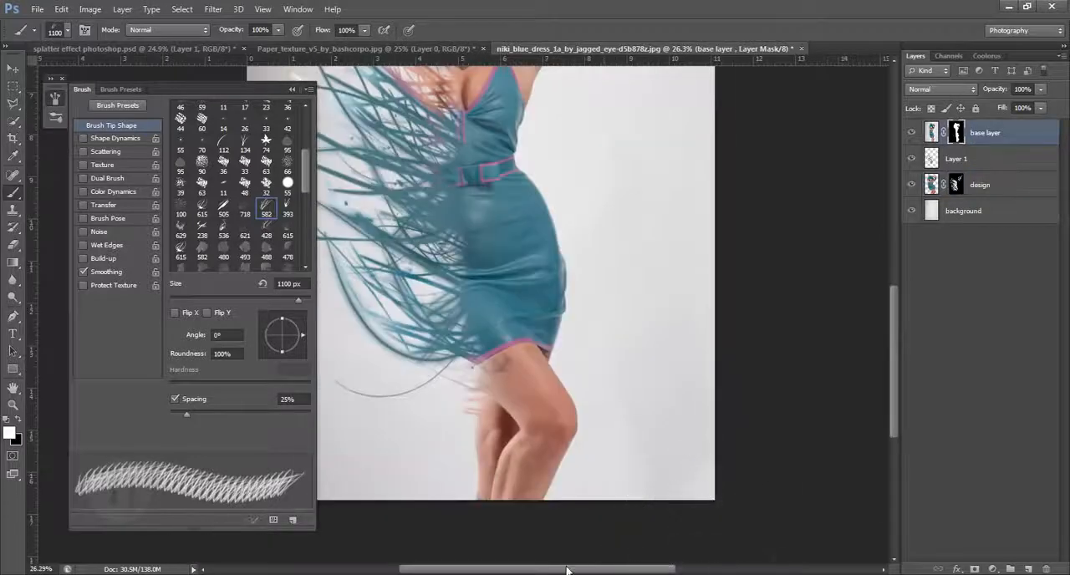
- Stamp the 1100 px 582 tip over the legs in black on the base layer's mask and beside the knee in white on the design layer's mask
key("x")
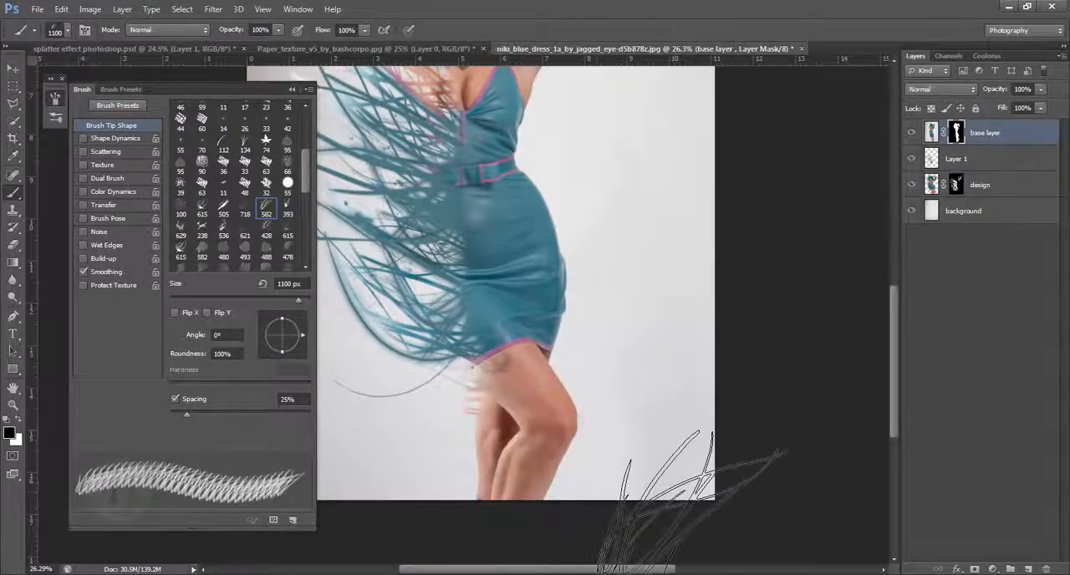
left_click(593, 436)
left_click(958, 186)
key("x")
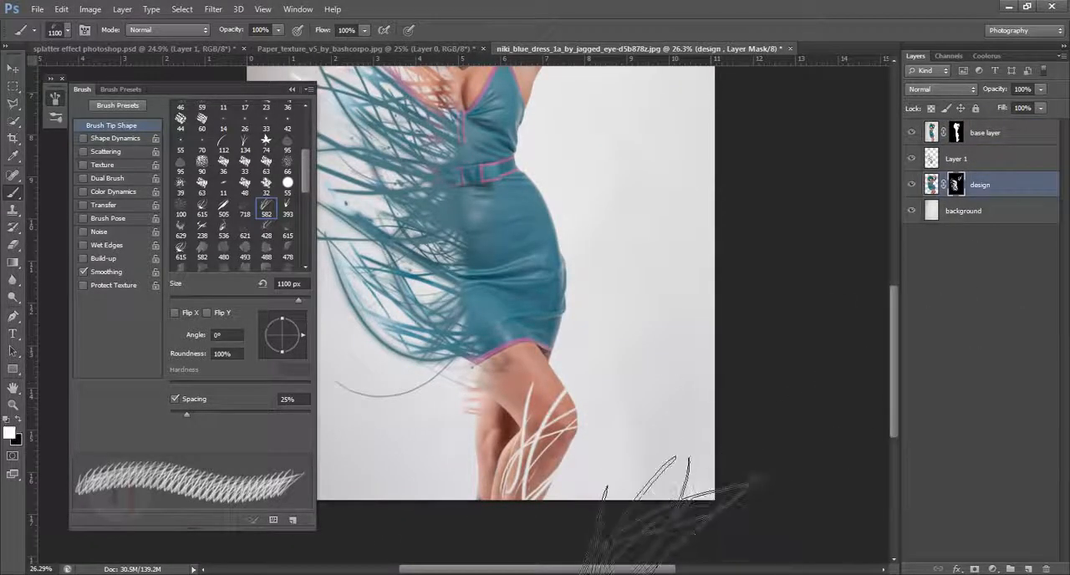
left_click(568, 418)
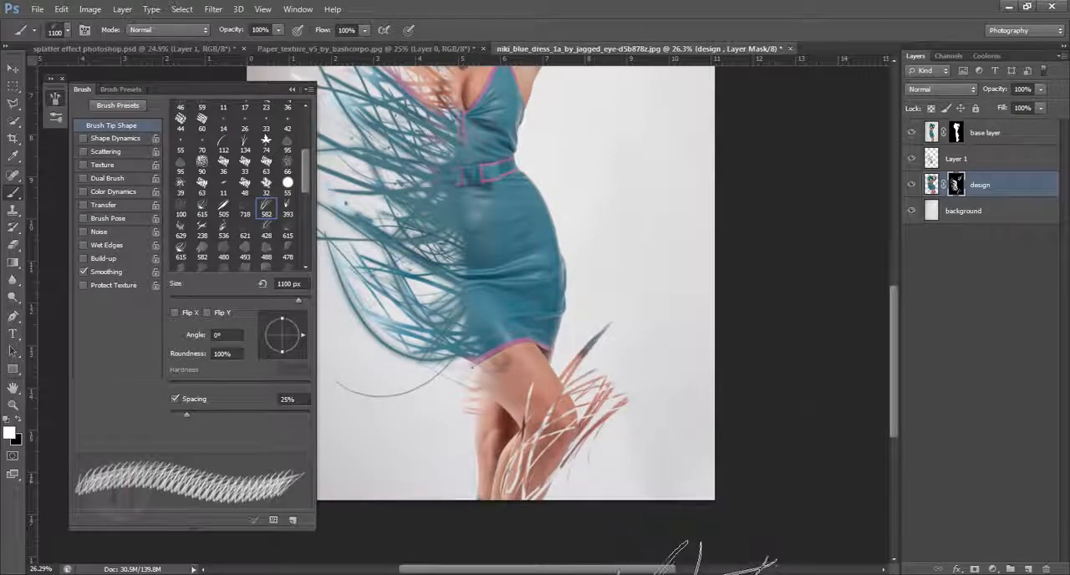
left_click_drag(795, 321, 725, 303)
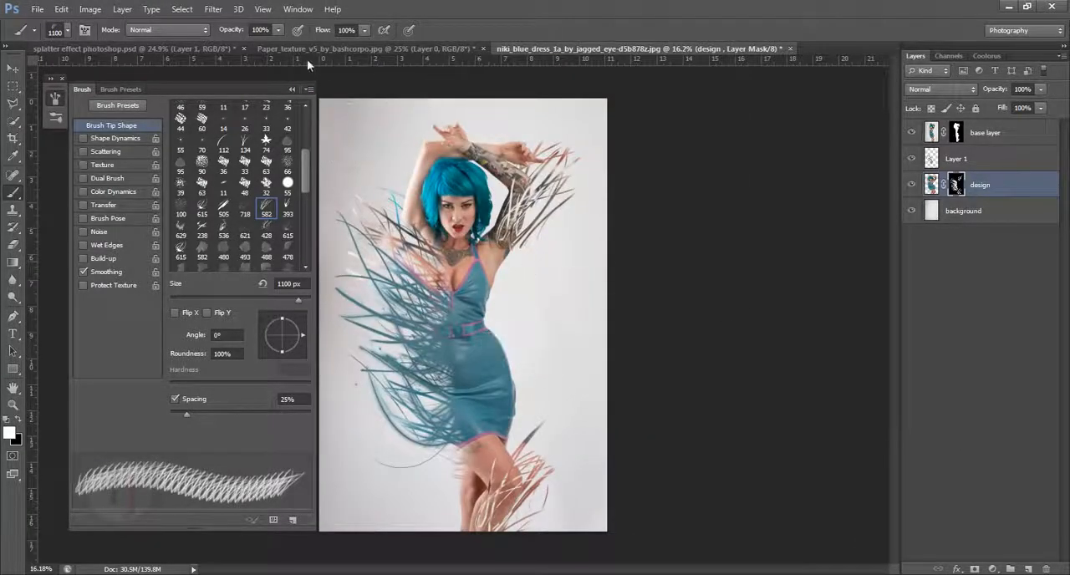
left_click(294, 89)
mouse_move(463, 307)
left_mouse_down()
mouse_move(511, 334)
mouse_move(491, 348)
left_mouse_up()
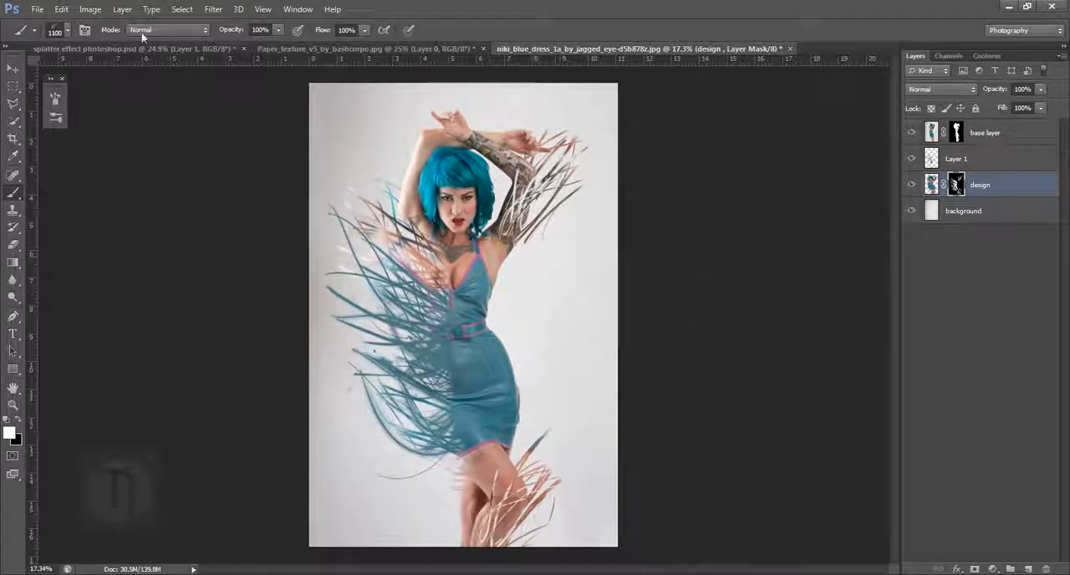
- Add a Vibrance adjustment layer above the base layer and raise its vibrance to intensify the colours
left_click(995, 141)
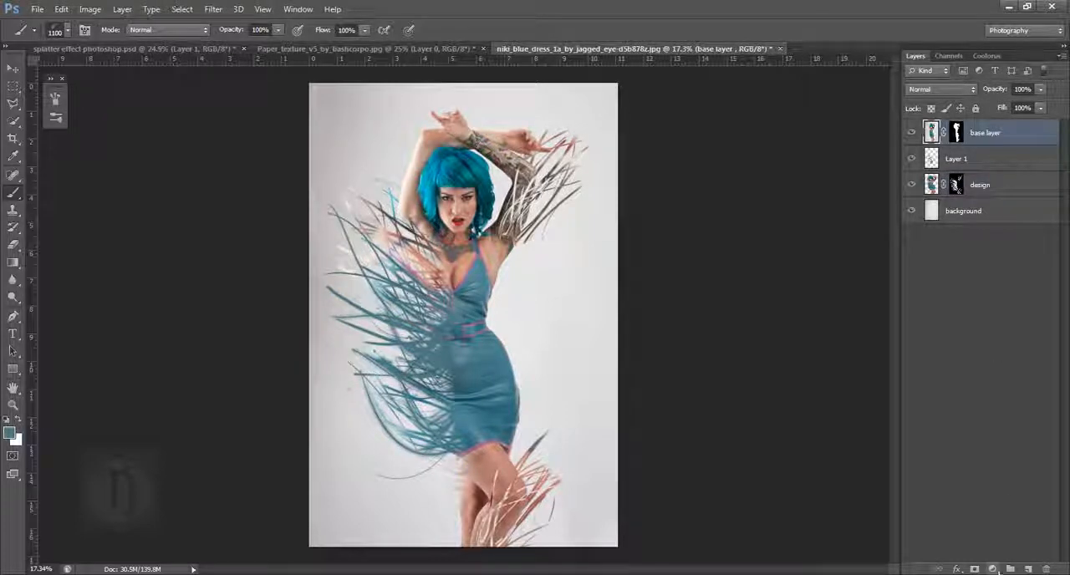
left_click(998, 570)
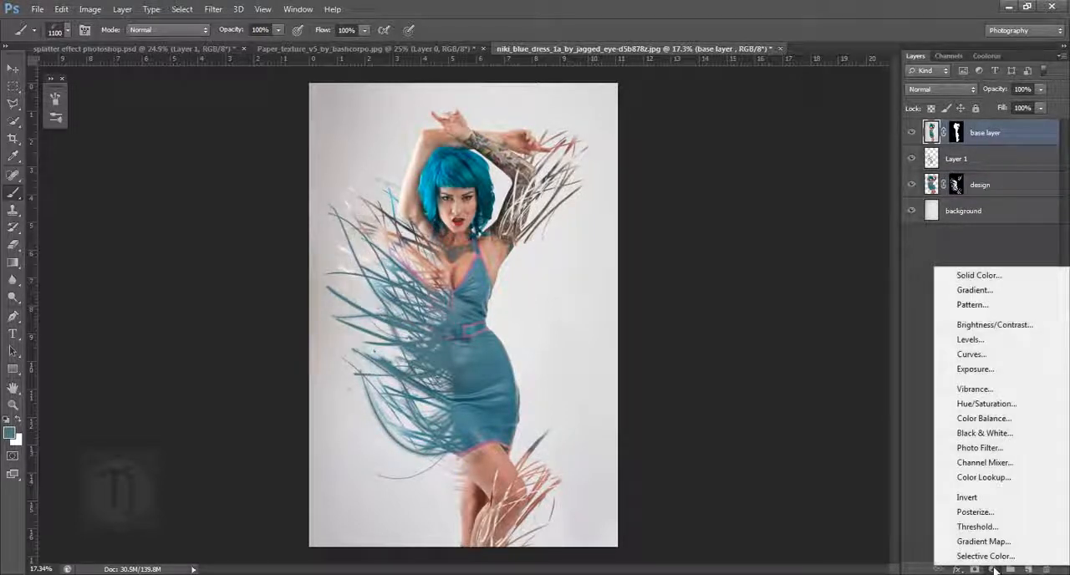
left_click(975, 390)
left_click_drag(742, 298, 791, 309)
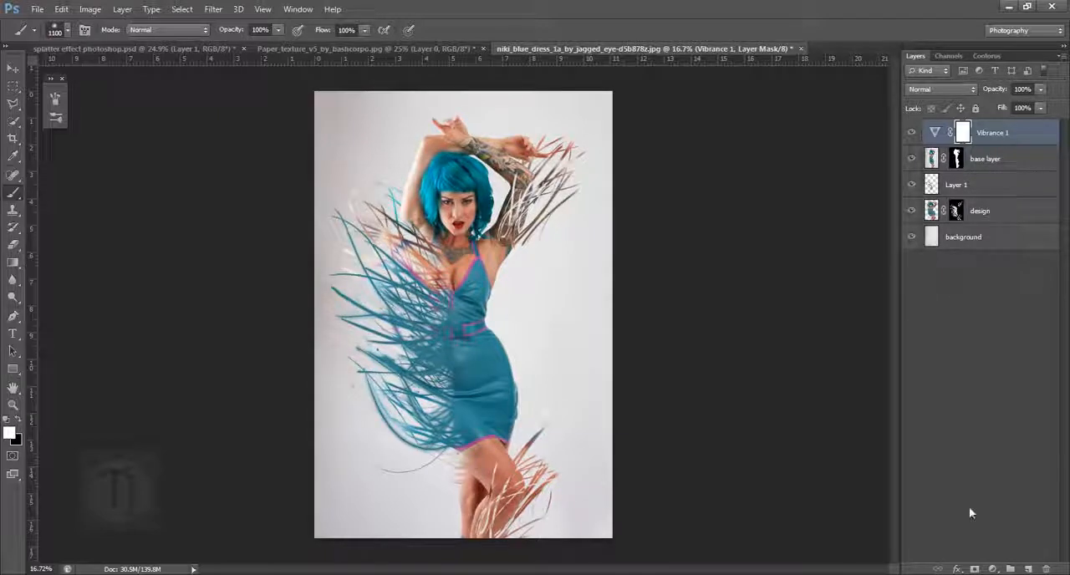
- Bring the paper texture into the photo document as the uppermost layer and enlarge it to cover the whole canvas
left_click(452, 50)
left_click(15, 68)
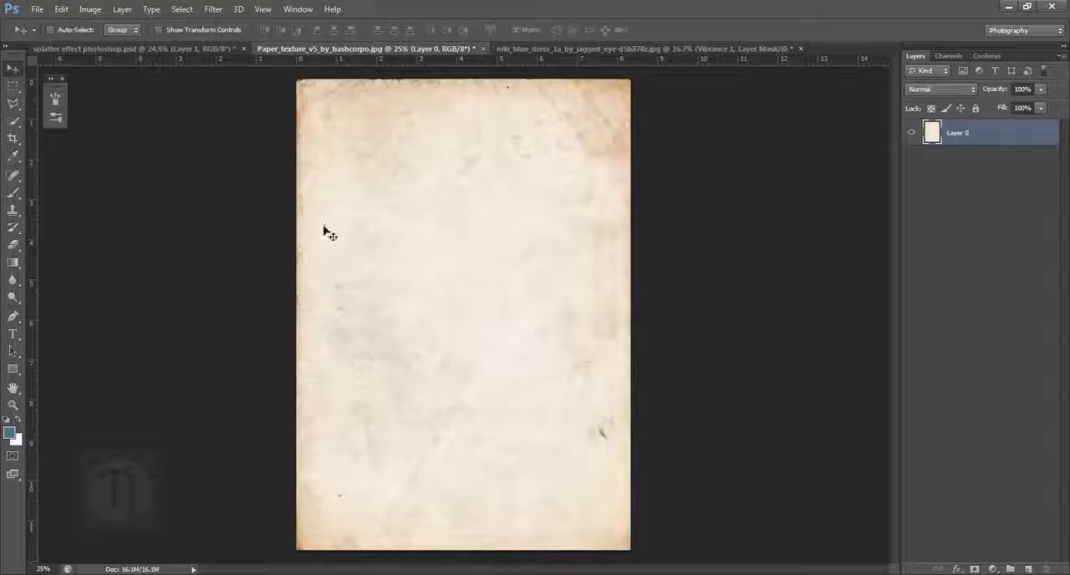
left_click_drag(450, 425, 491, 337)
key("ctrl+t")
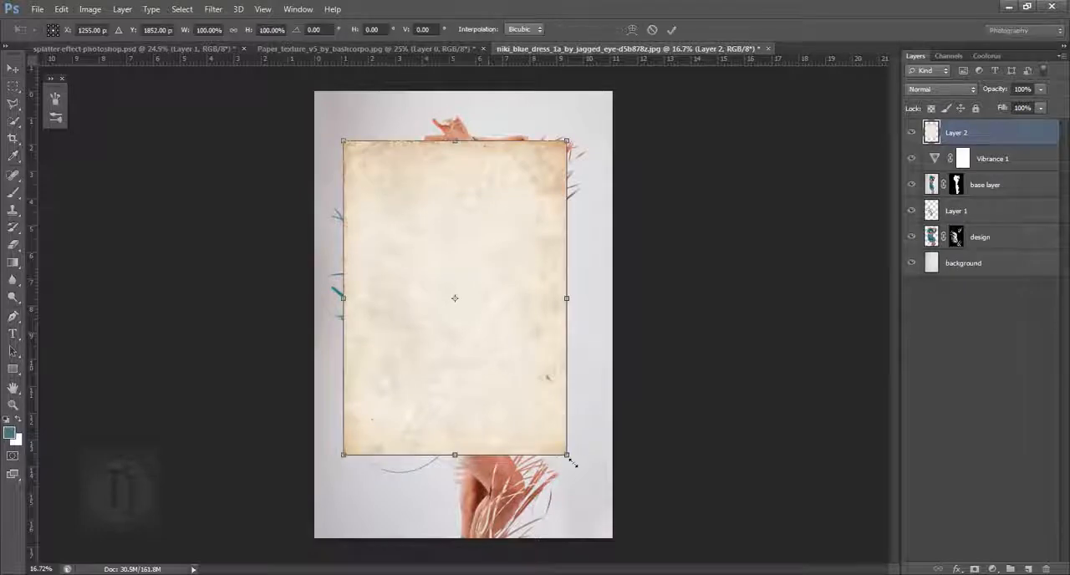
left_click_drag(566, 455, 628, 544)
mouse_move(550, 396)
left_mouse_down()
mouse_move(566, 401)
mouse_move(560, 412)
left_mouse_up()
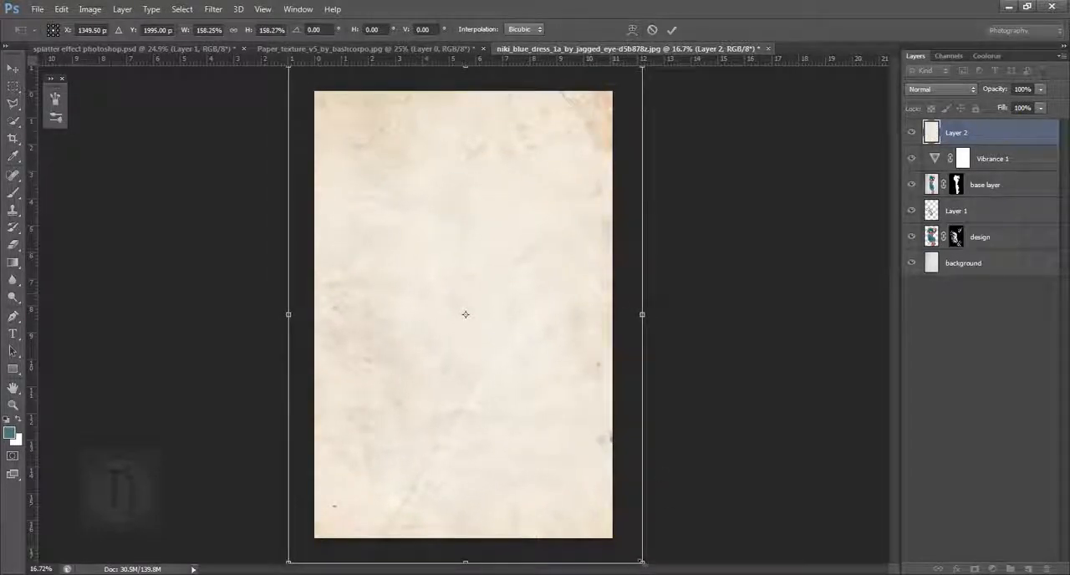
left_click_drag(642, 561, 635, 556)
key("Return")
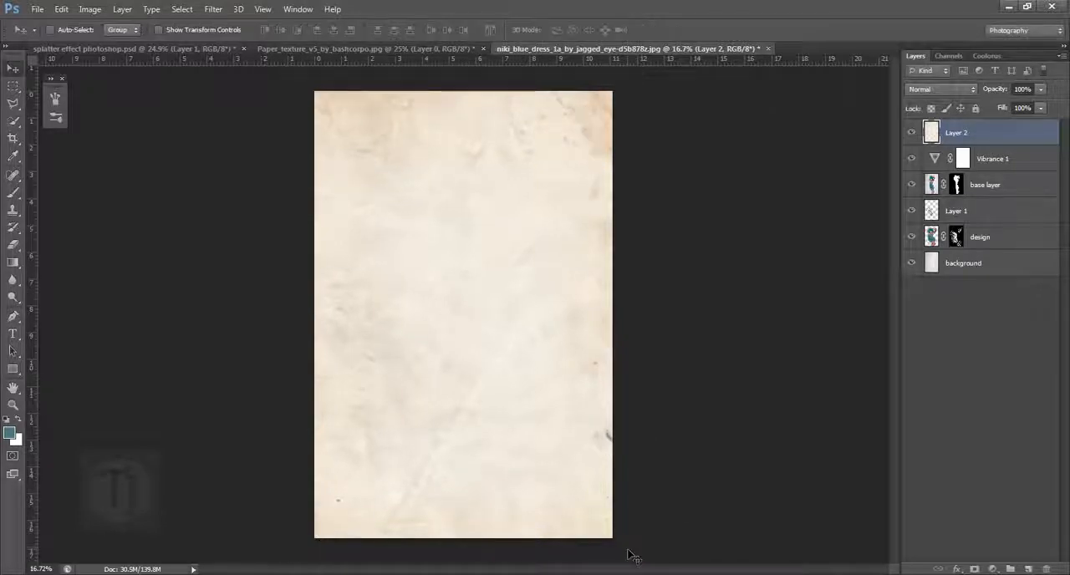
- Desaturate the paper texture layer and darken its midtones strongly with Levels to bring out the creases and stains
left_click(90, 10)
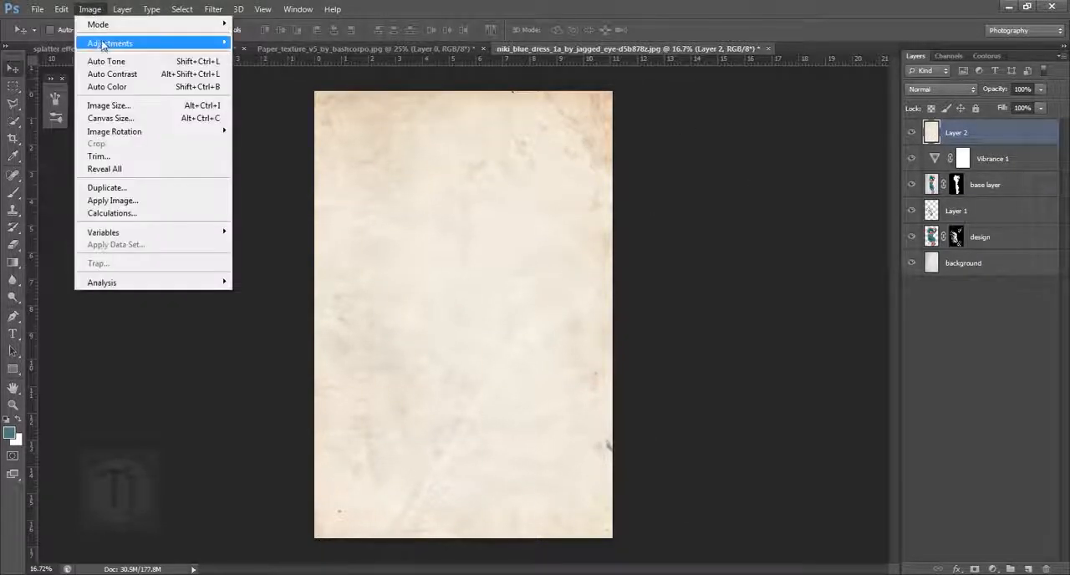
mouse_move(105, 43)
left_click(310, 311)
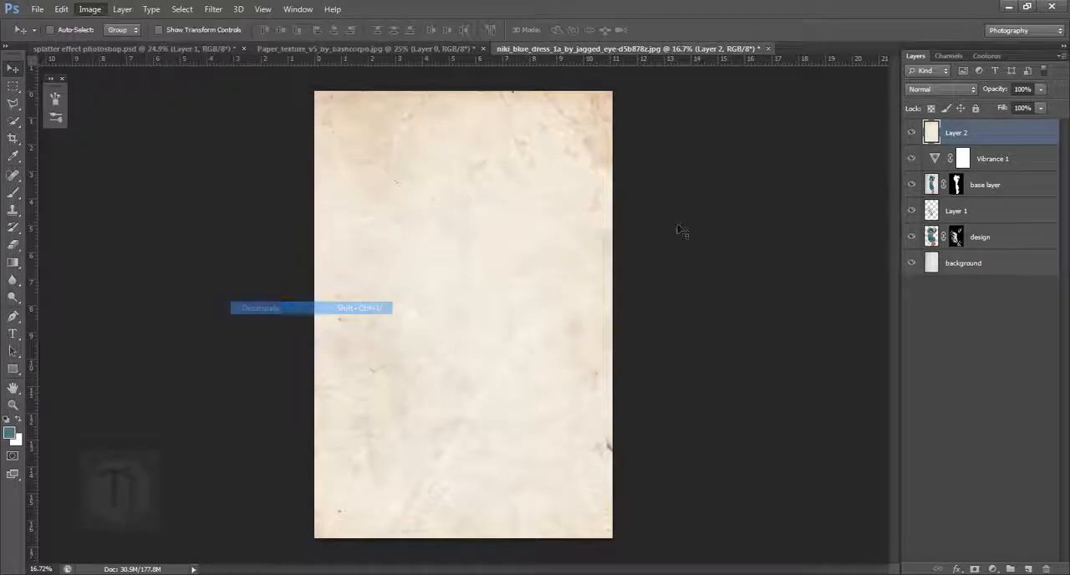
left_click(90, 9)
mouse_move(105, 41)
left_click(293, 59)
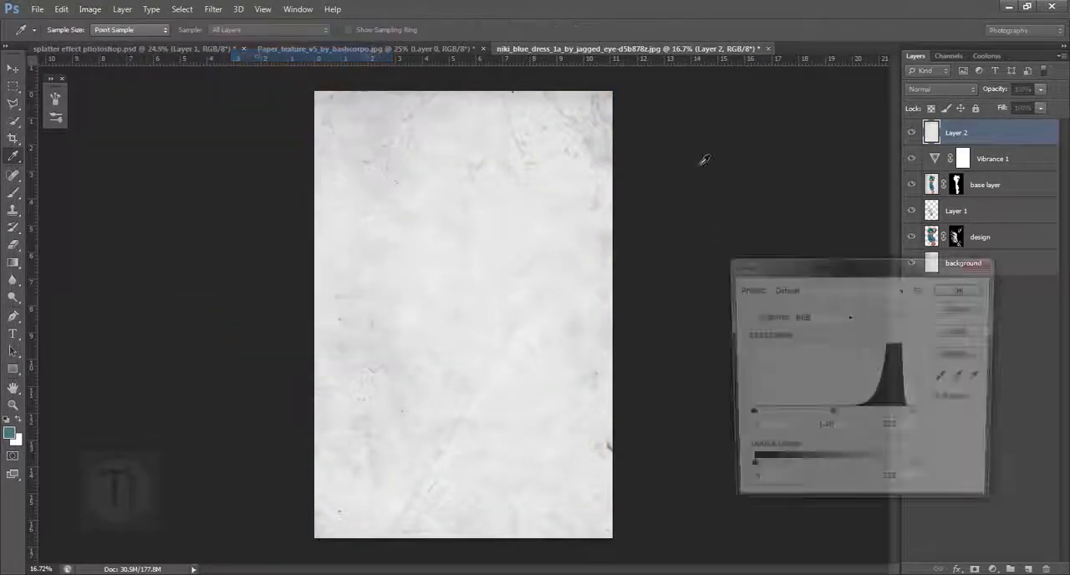
left_click_drag(834, 415, 901, 418)
left_click(963, 289)
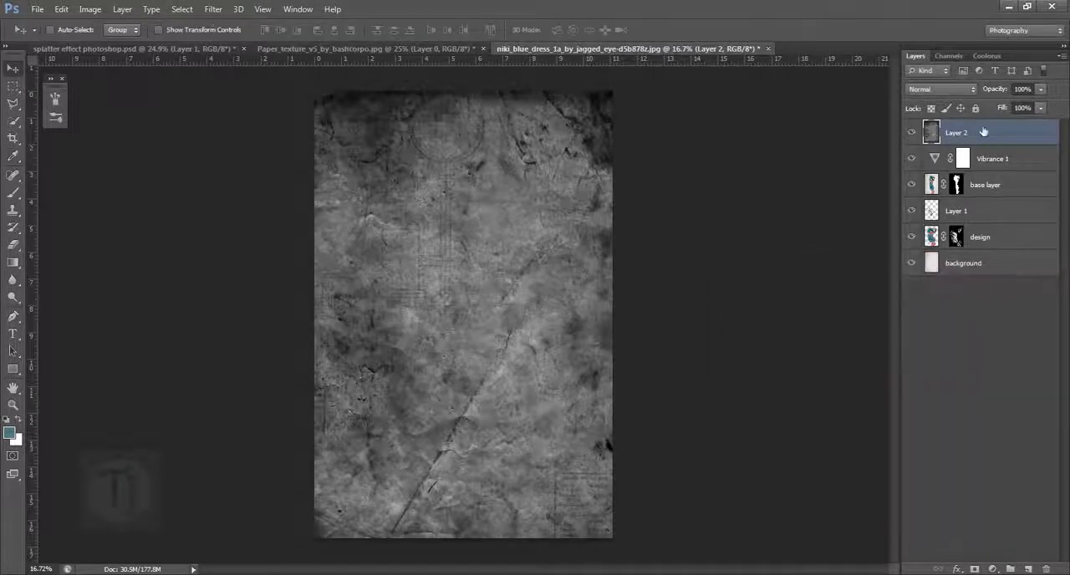
- Blend the paper texture with Soft Light, mask it off the woman with a 1000 px brush, and compare with the texture hidden
left_click(932, 89)
left_click(924, 274)
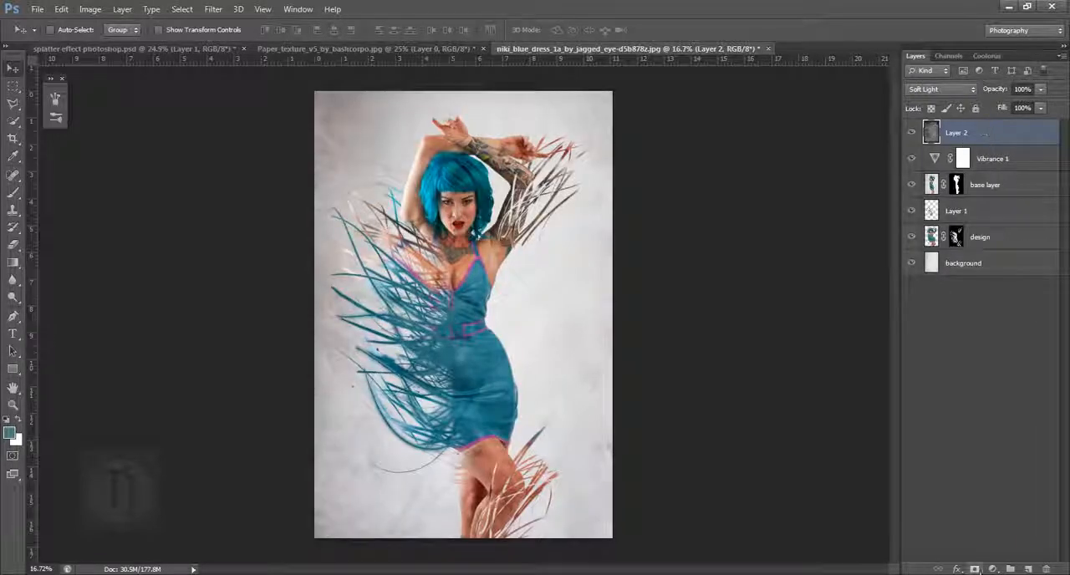
left_click(13, 195)
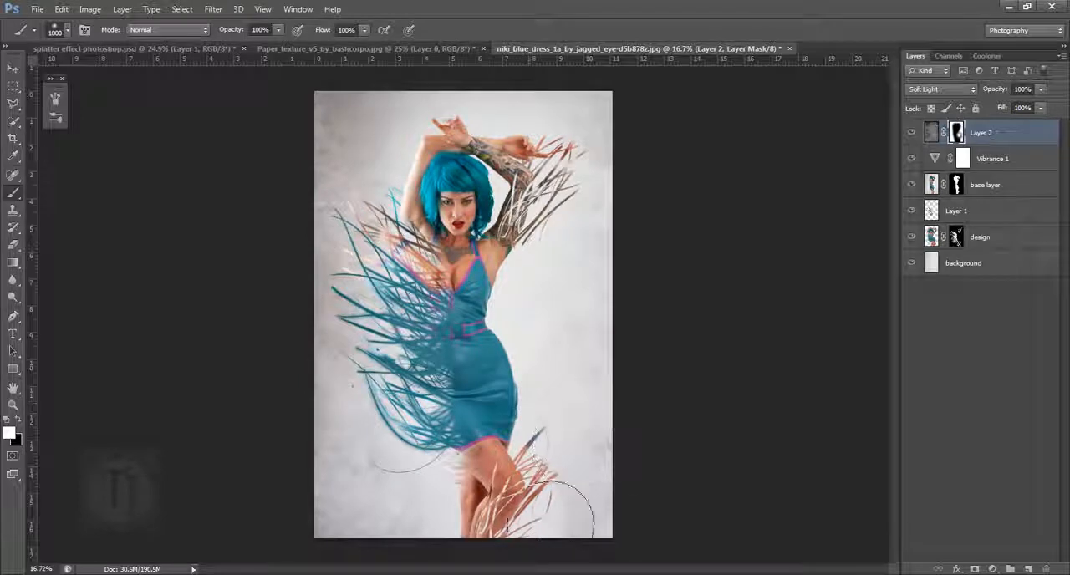
key("x")
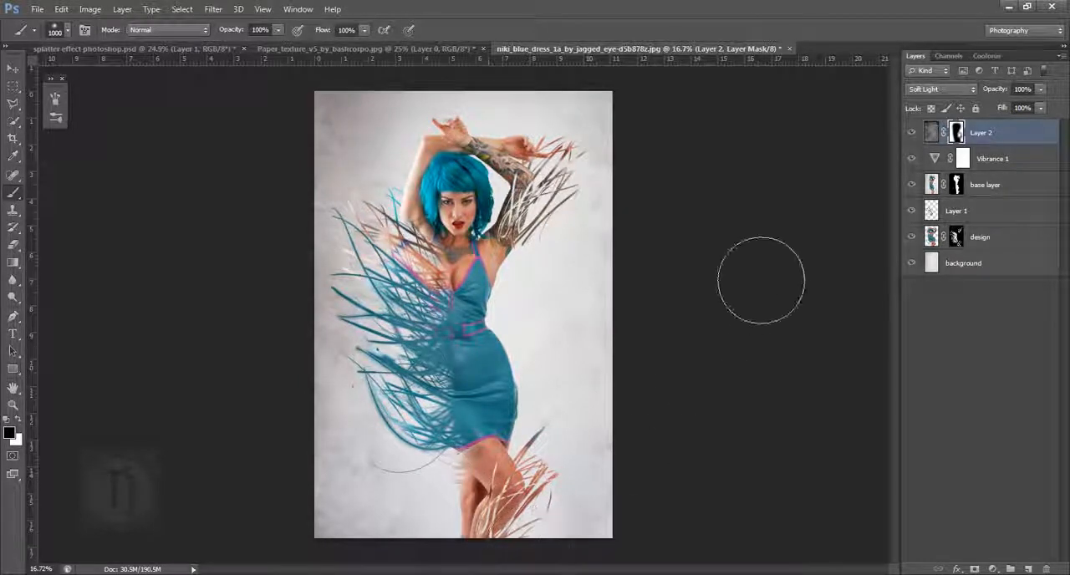
left_click(911, 134)
left_click(911, 138)
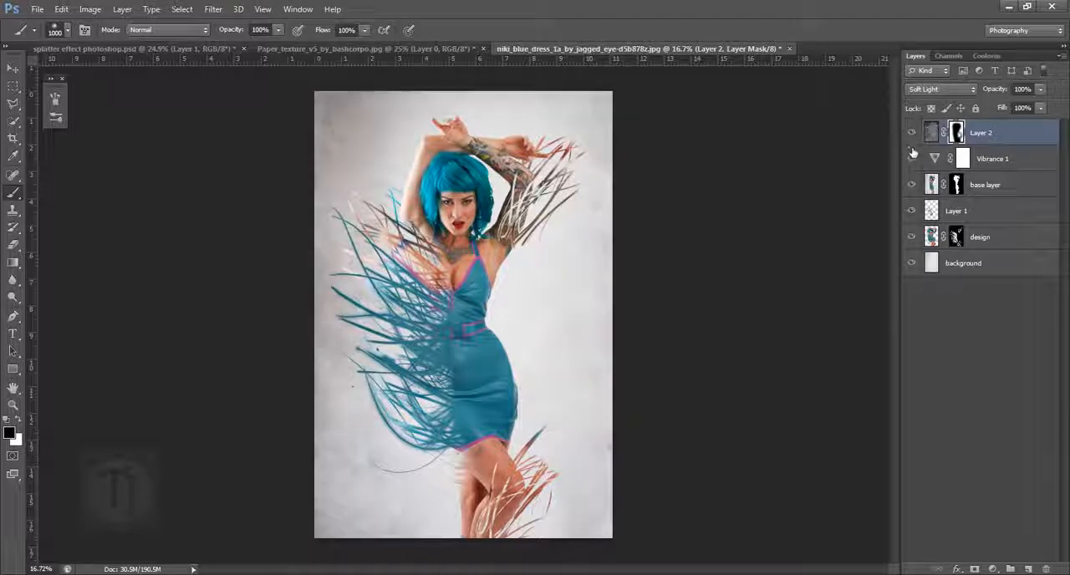
- Add a Gradient Map adjustment layer above the texture and apply the Blue 1 gradient preset
left_click(992, 569)
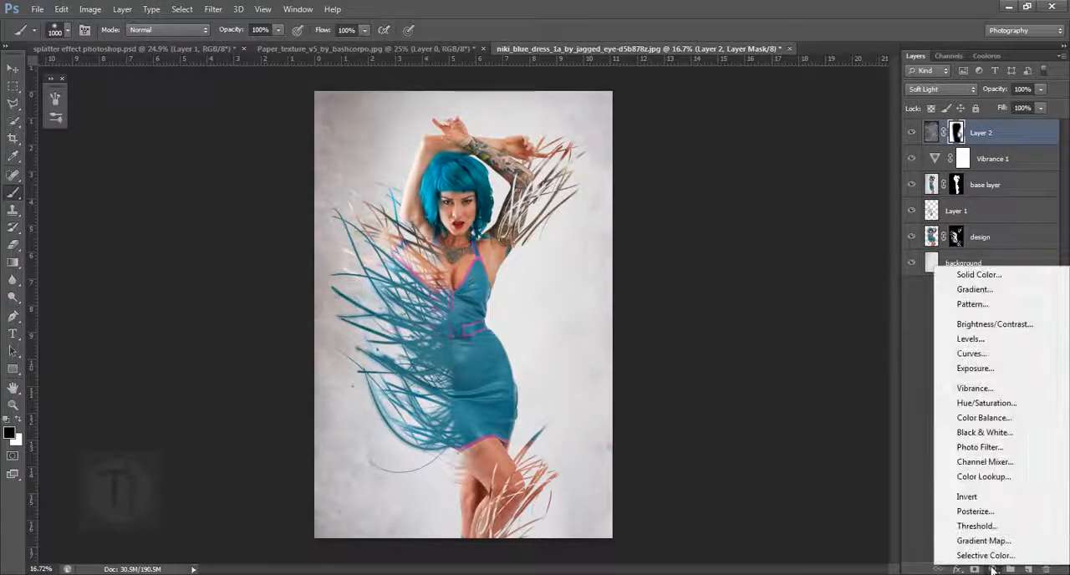
left_click(974, 542)
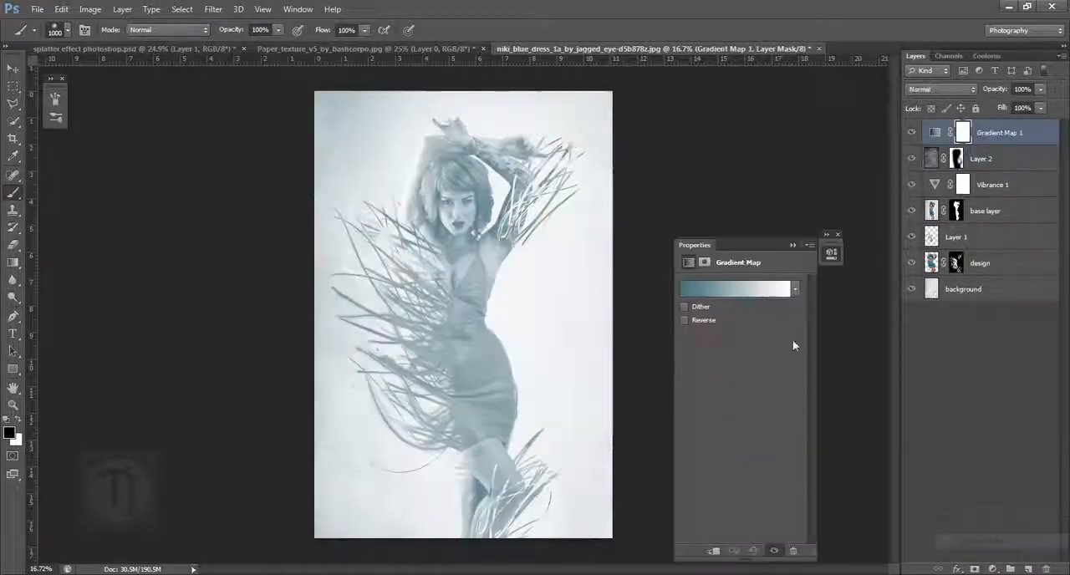
left_click(709, 298)
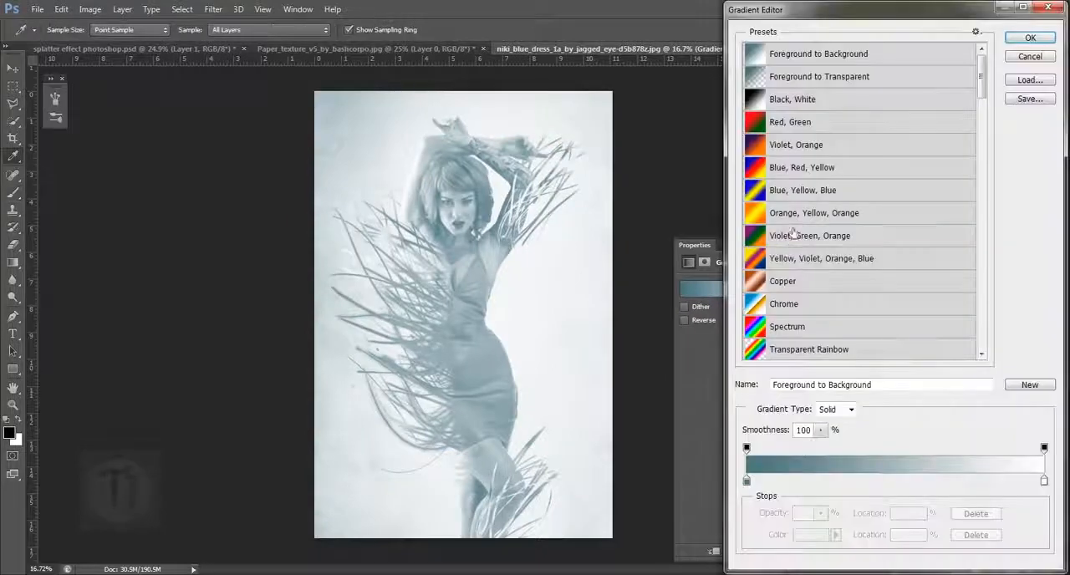
left_click(976, 34)
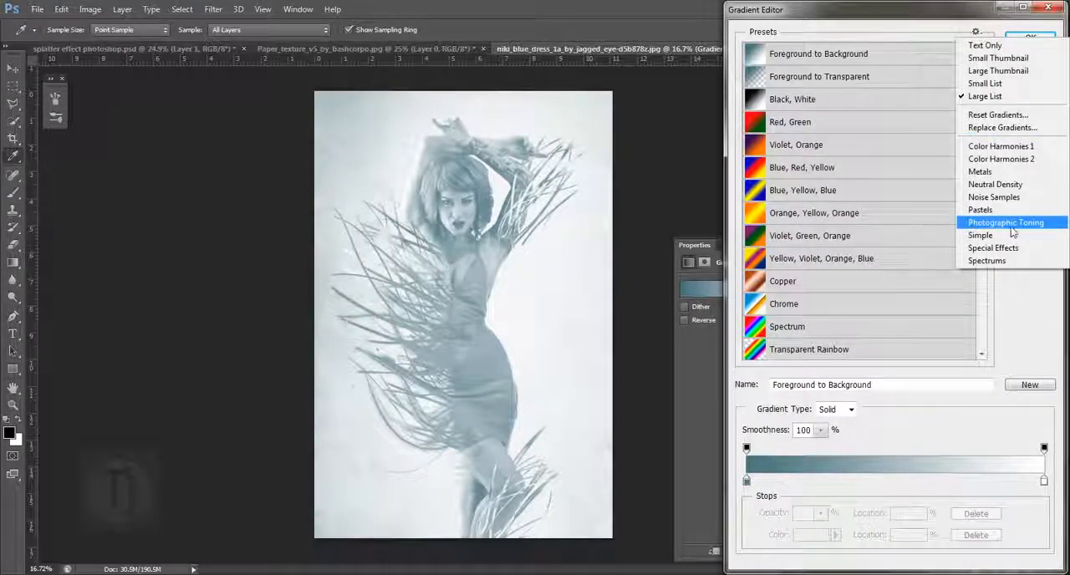
left_click(889, 23)
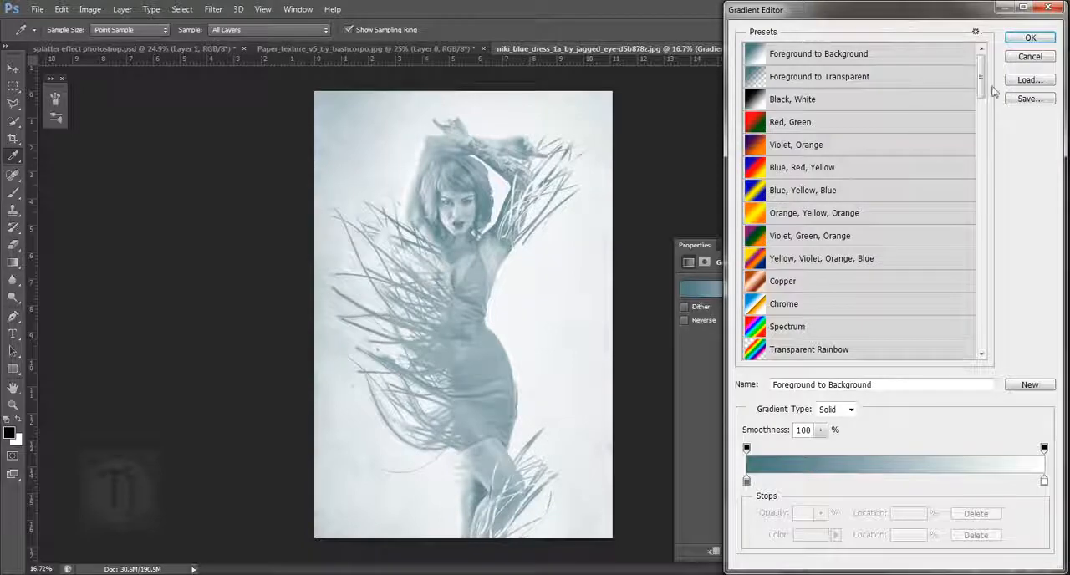
scroll(827, 138, "down", 8)
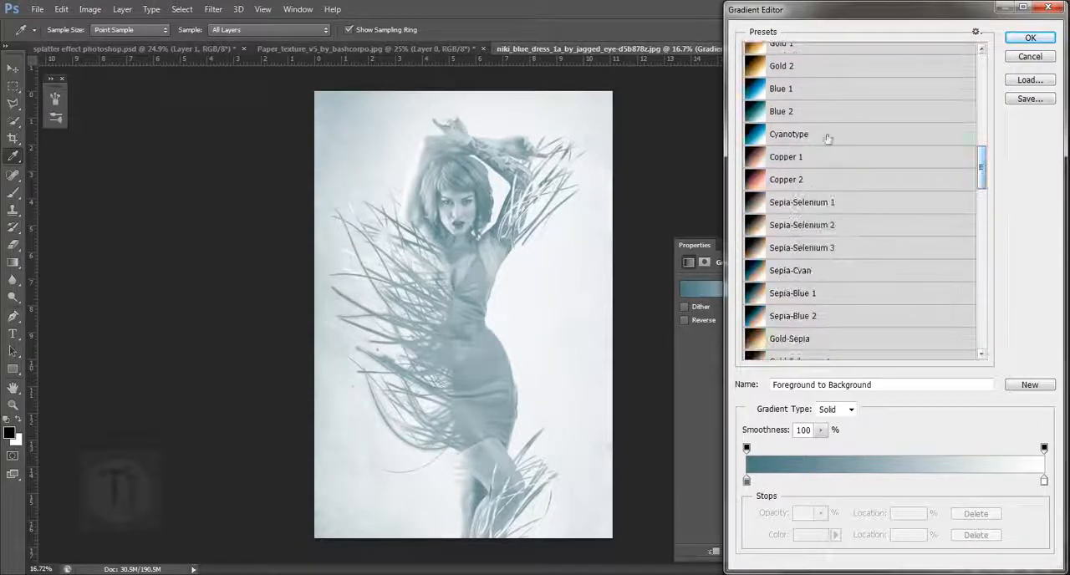
left_click(784, 88)
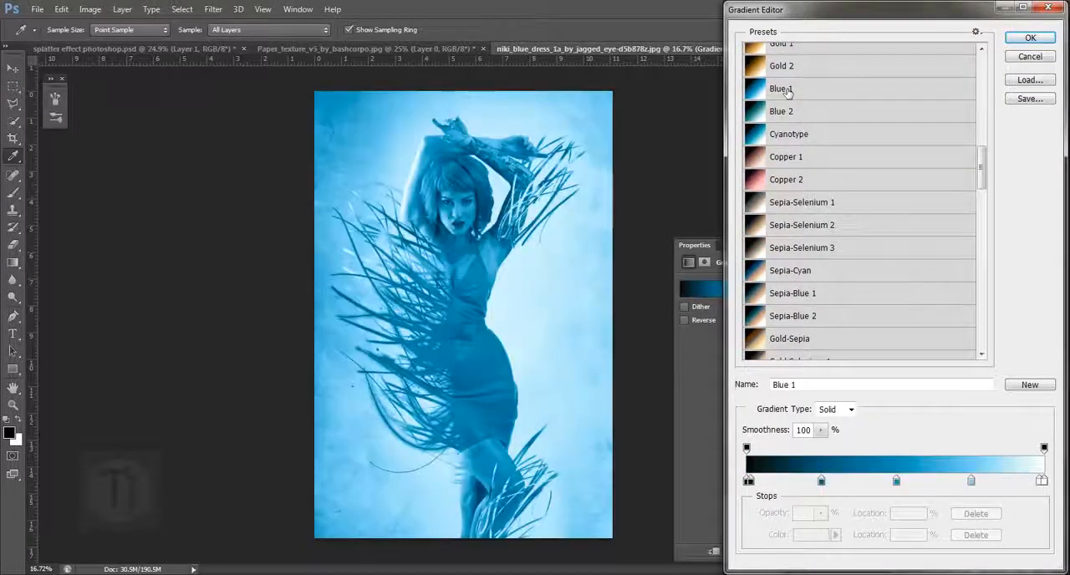
left_click(1029, 37)
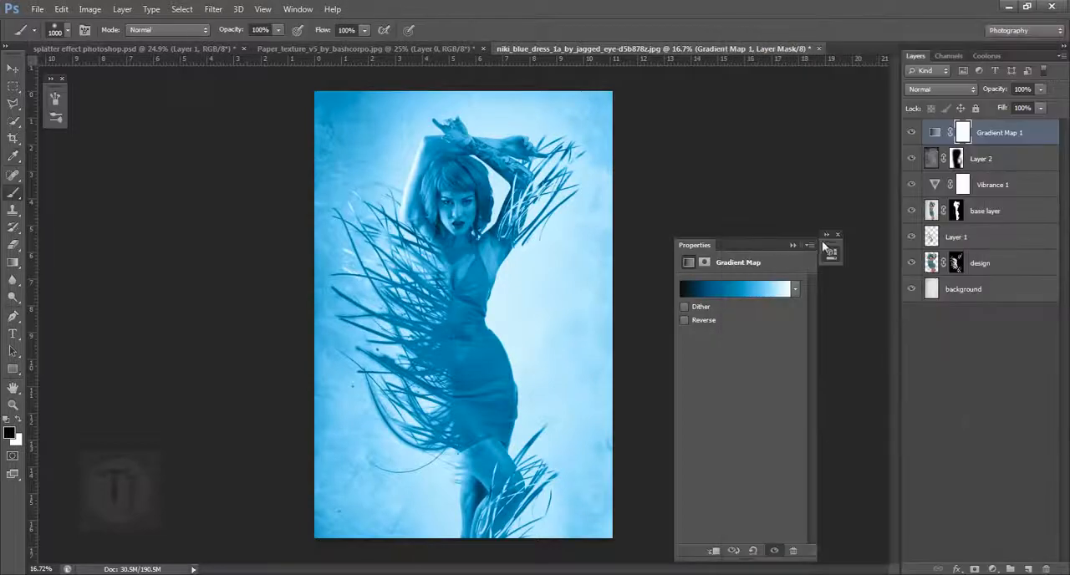
left_click(791, 245)
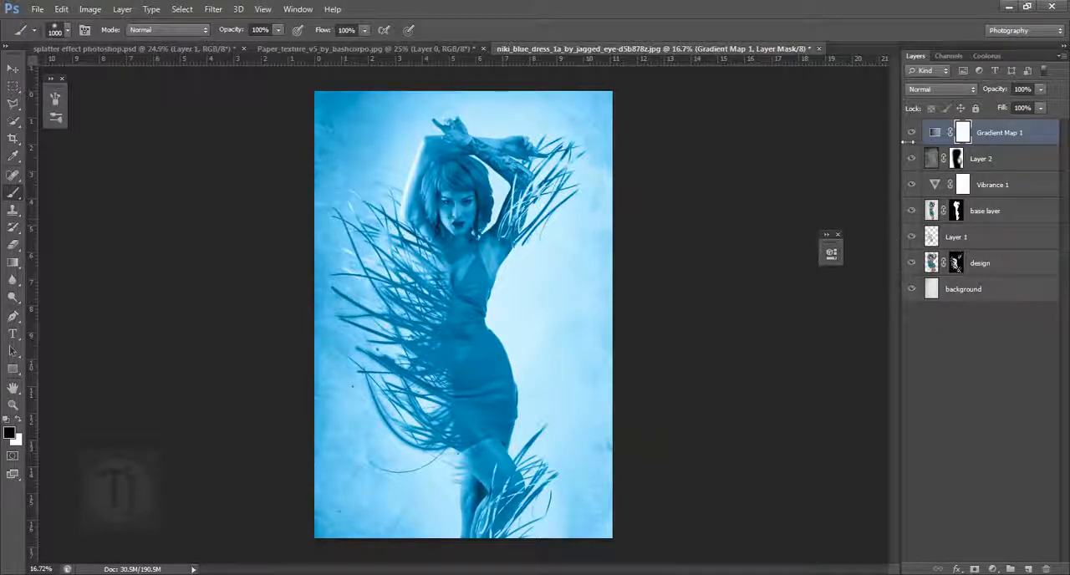
- Set the Gradient Map layer's blend mode to Soft Light and its opacity to 67%
left_click(941, 89)
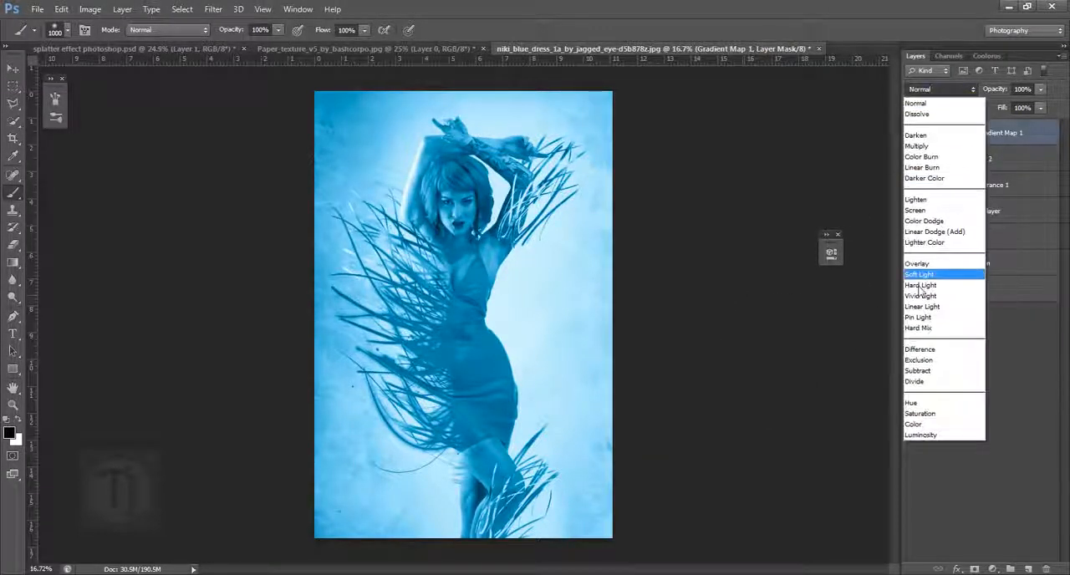
left_click(923, 277)
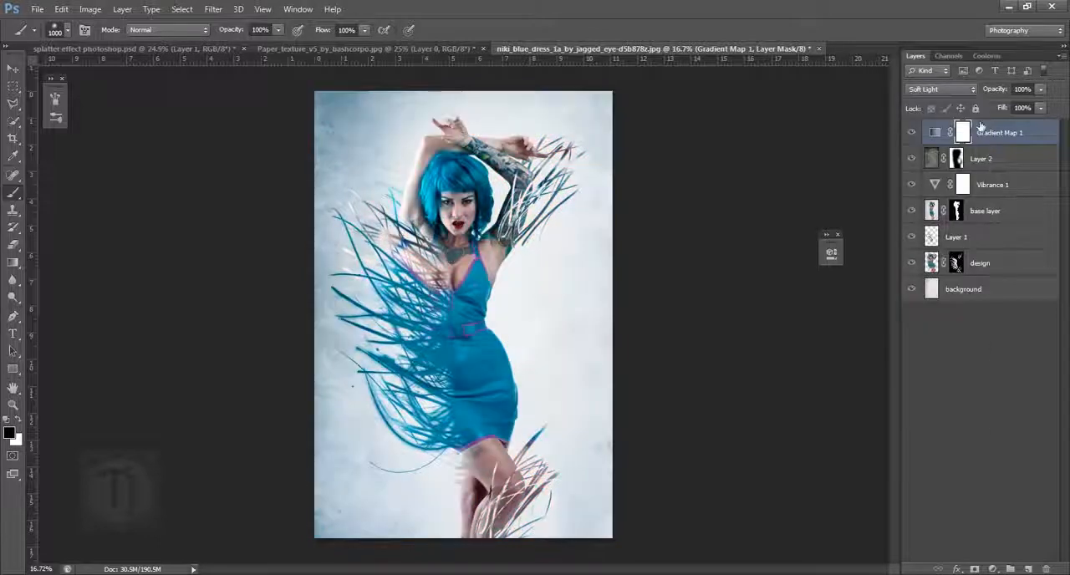
left_click(1002, 90)
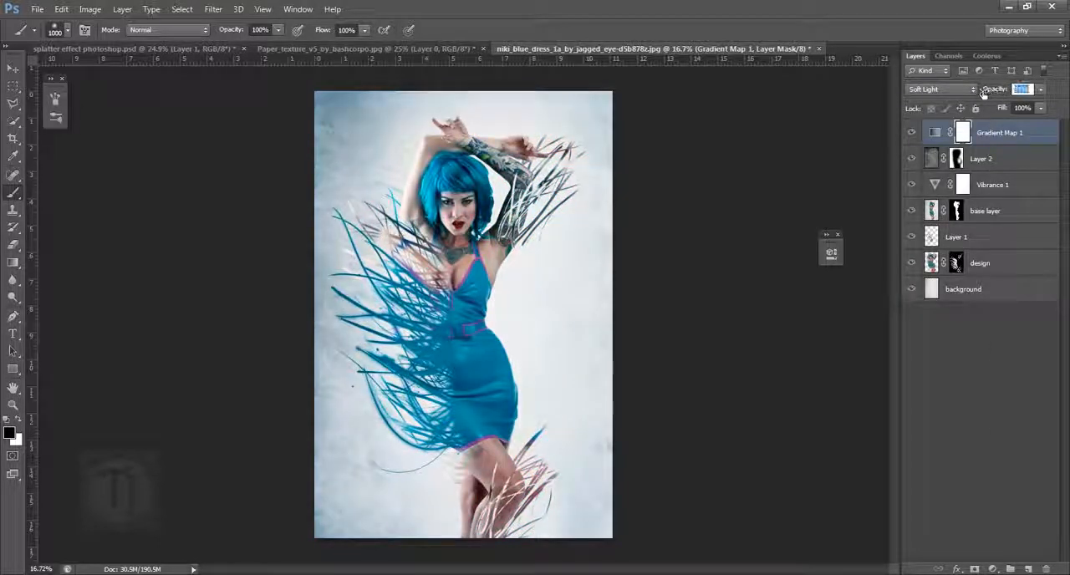
left_click_drag(983, 92, 975, 92)
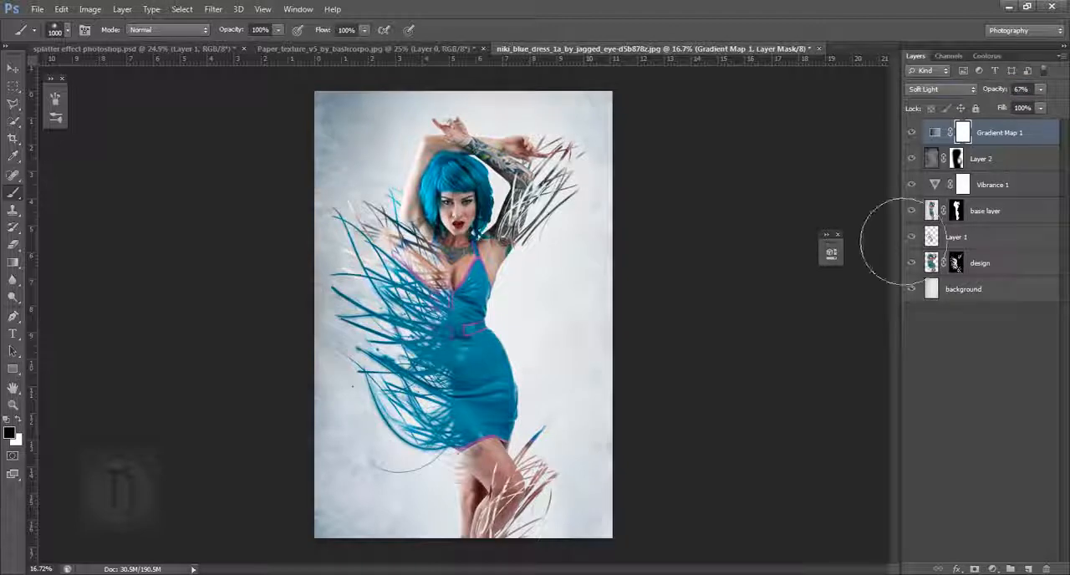